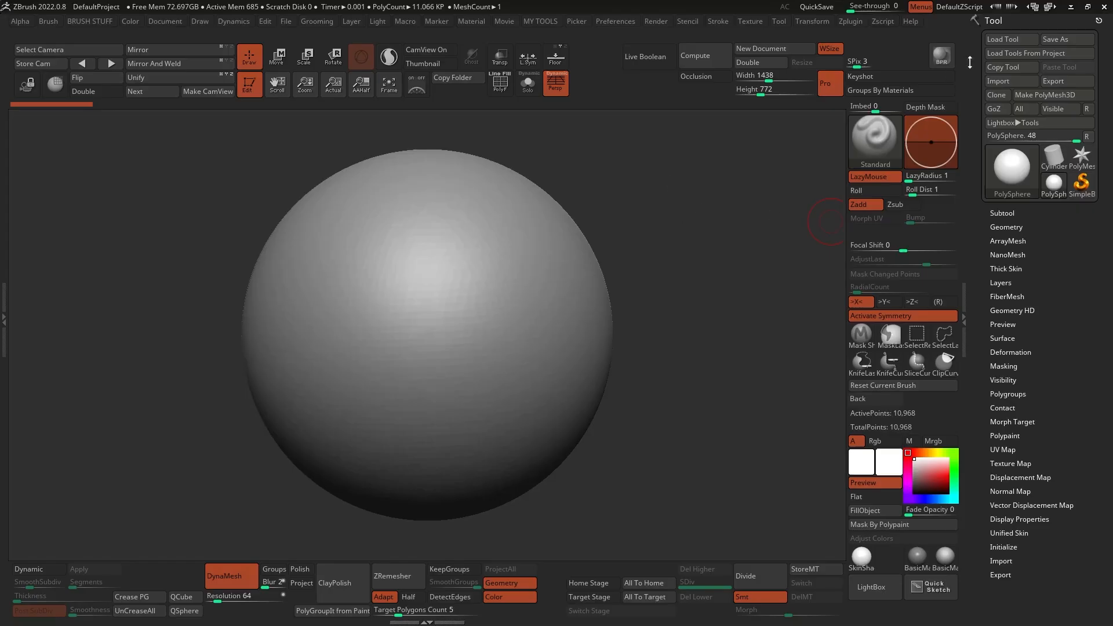
Switch to RadialZ and review its ZBrush Setup page down to the brush library's sync status
click(1070, 6)
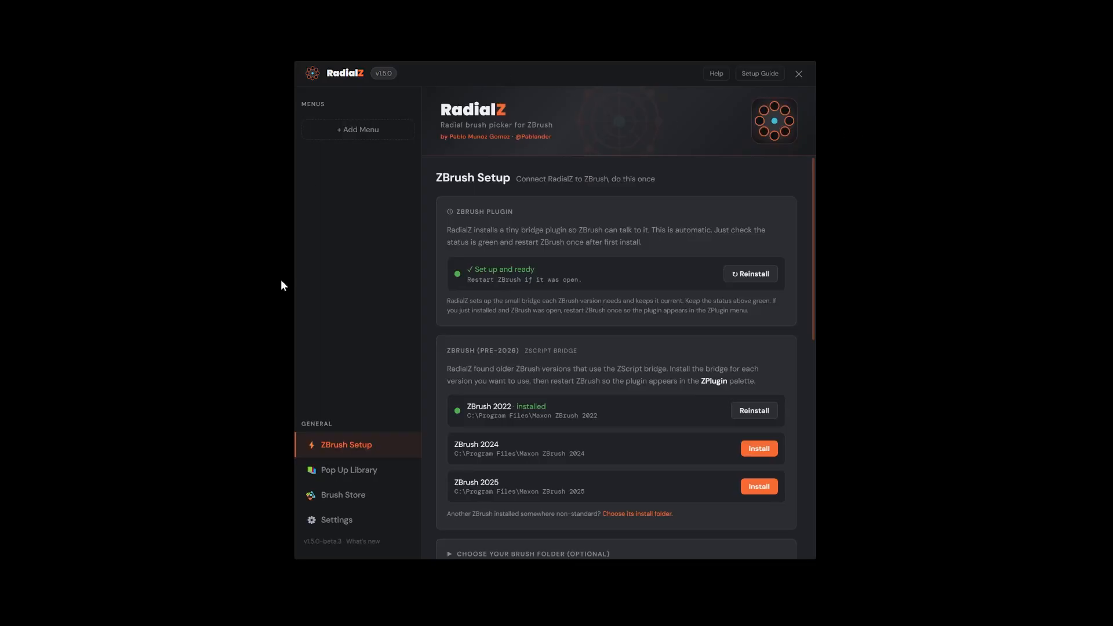
scroll(542, 243, down, 5)
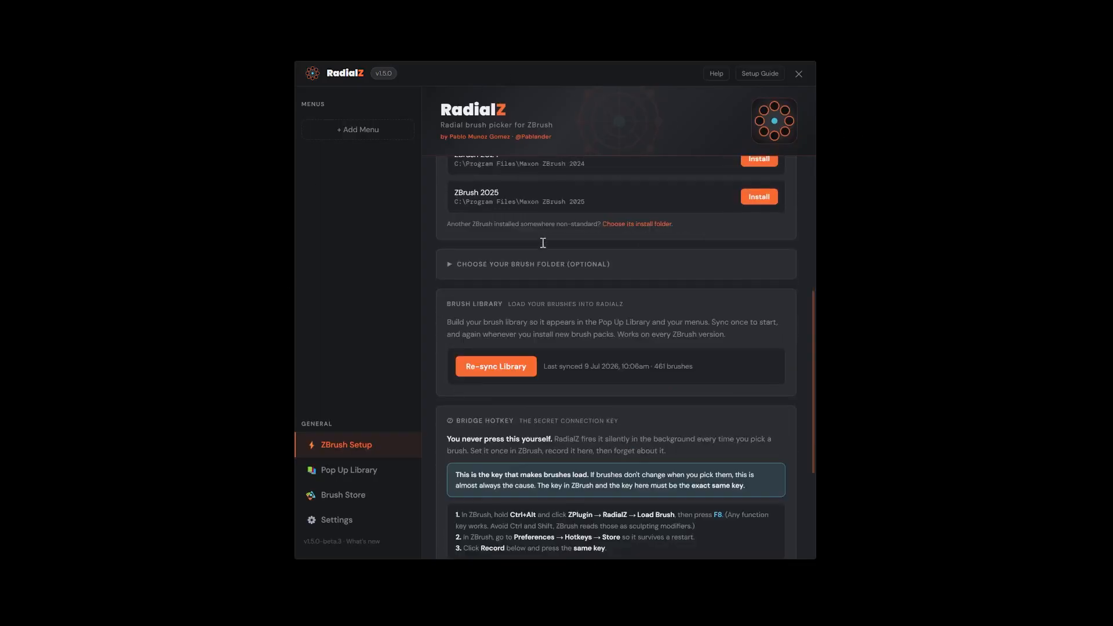
scroll(542, 243, down, 1)
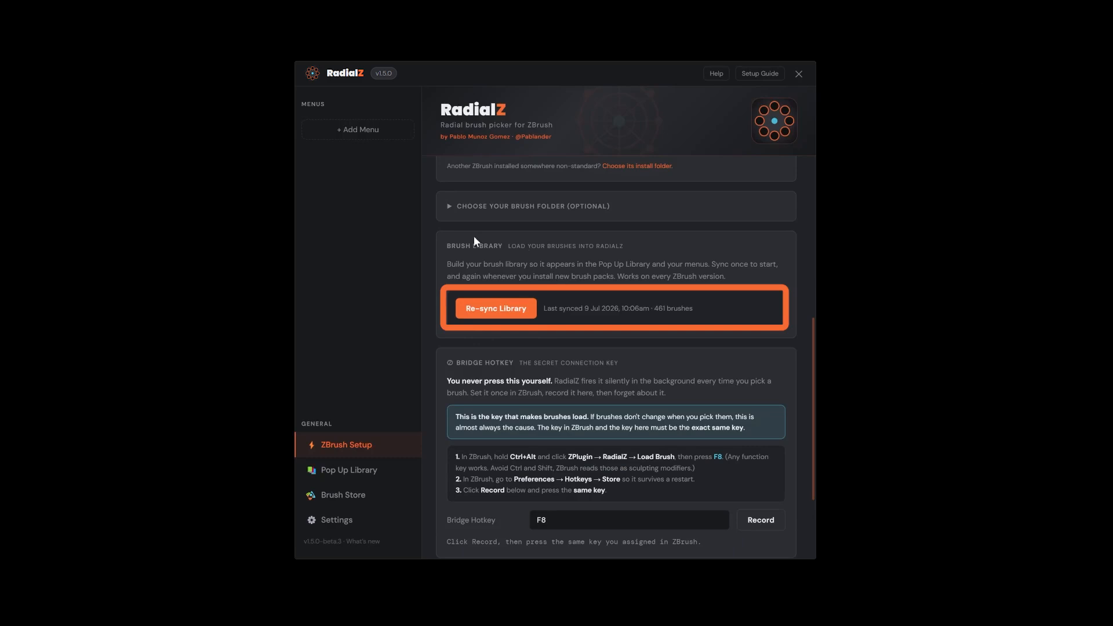
drag(545, 306, 690, 308)
click(682, 308)
click(687, 308)
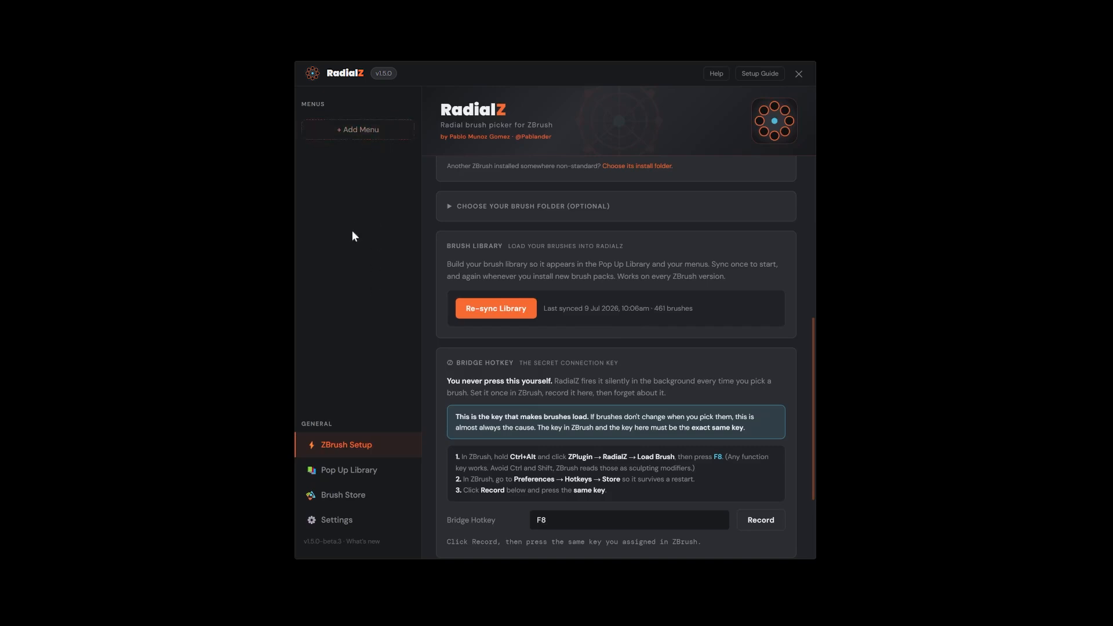
Review the Pop Up Library page and compare its sync and hotkey sections with the ZBrush Setup page
click(347, 474)
scroll(531, 343, down, 4)
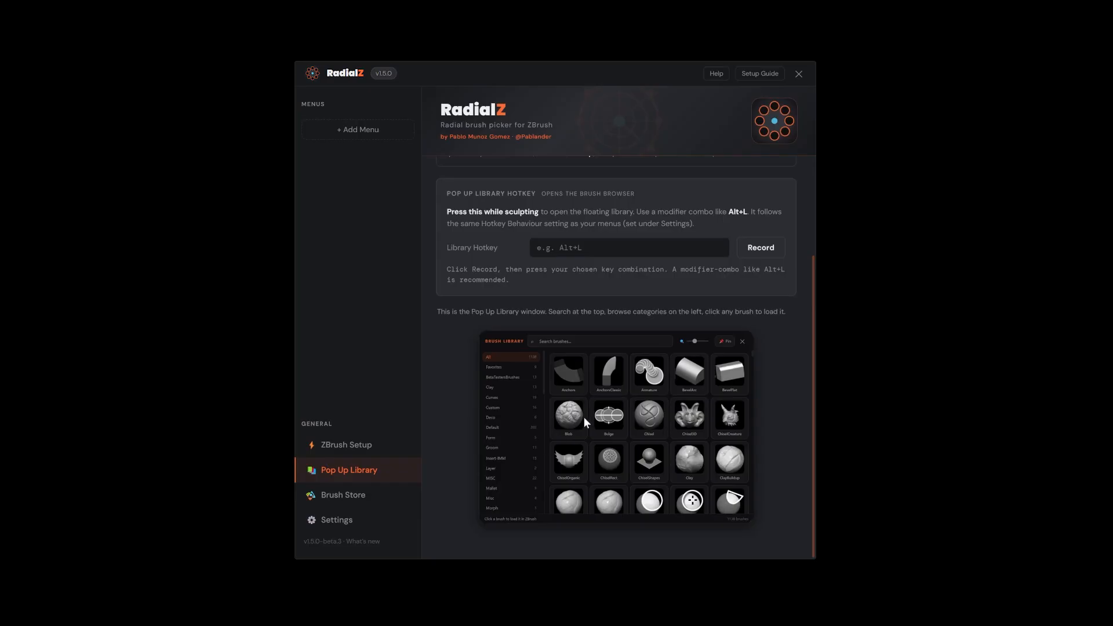
scroll(641, 429, up, 1)
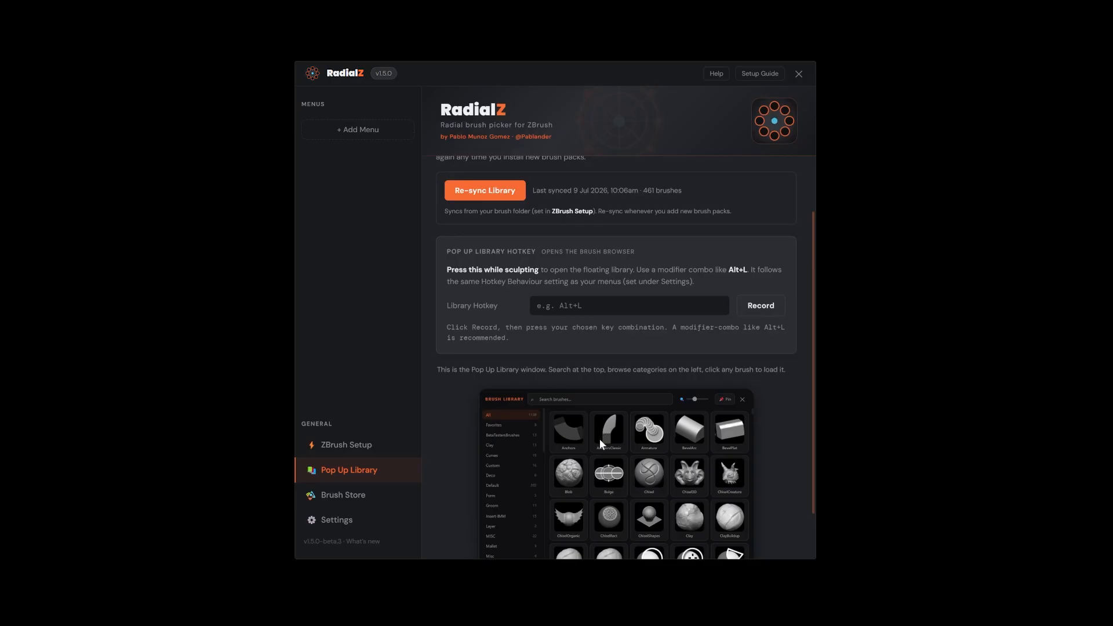
scroll(599, 439, up, 1)
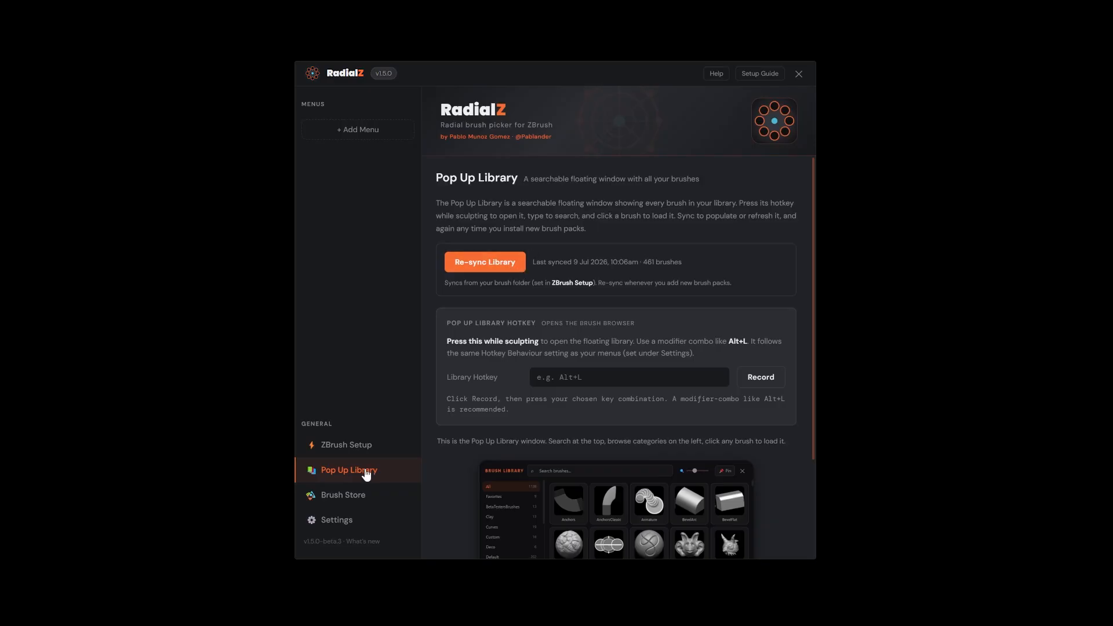
click(361, 446)
scroll(565, 420, down, 4)
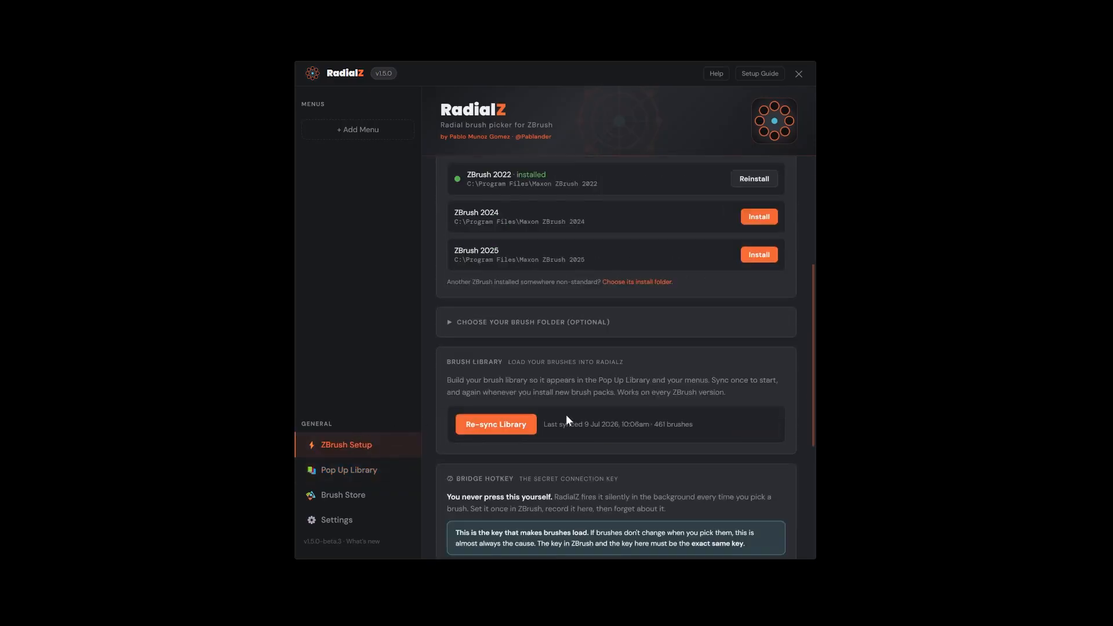
scroll(567, 418, down, 1)
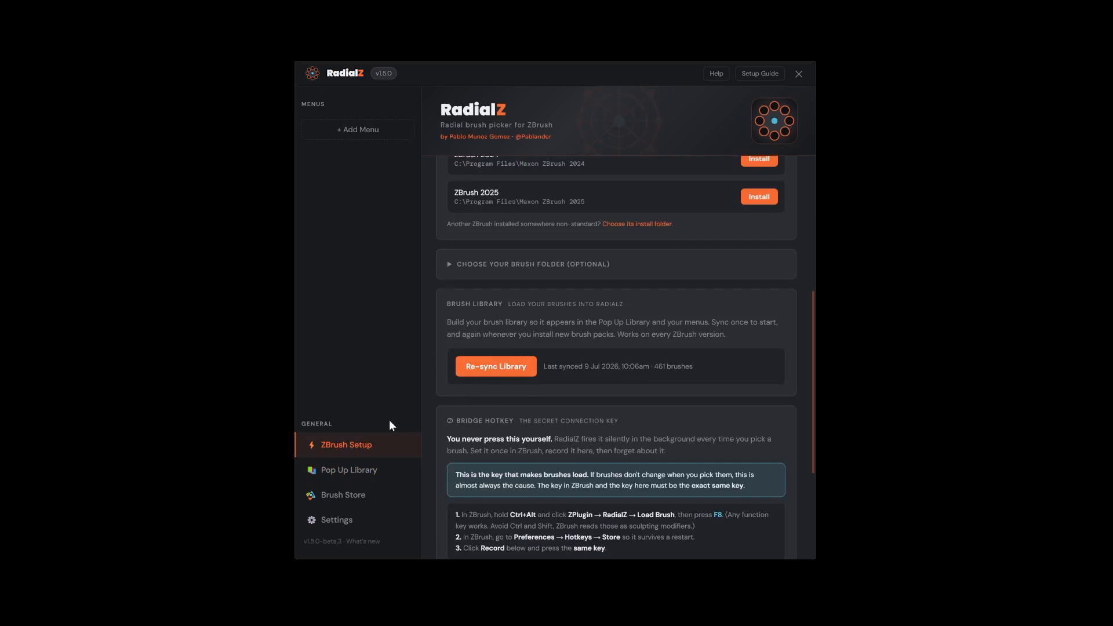
Record Alt+1 as the Pop Up Library hotkey
click(352, 475)
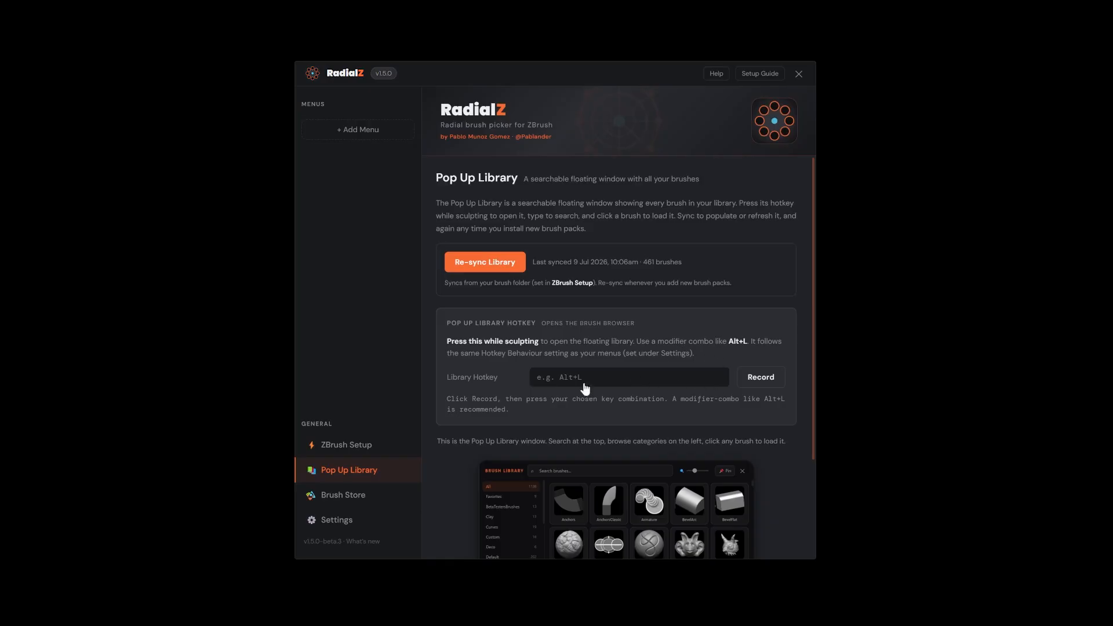
click(759, 379)
key(alt+1)
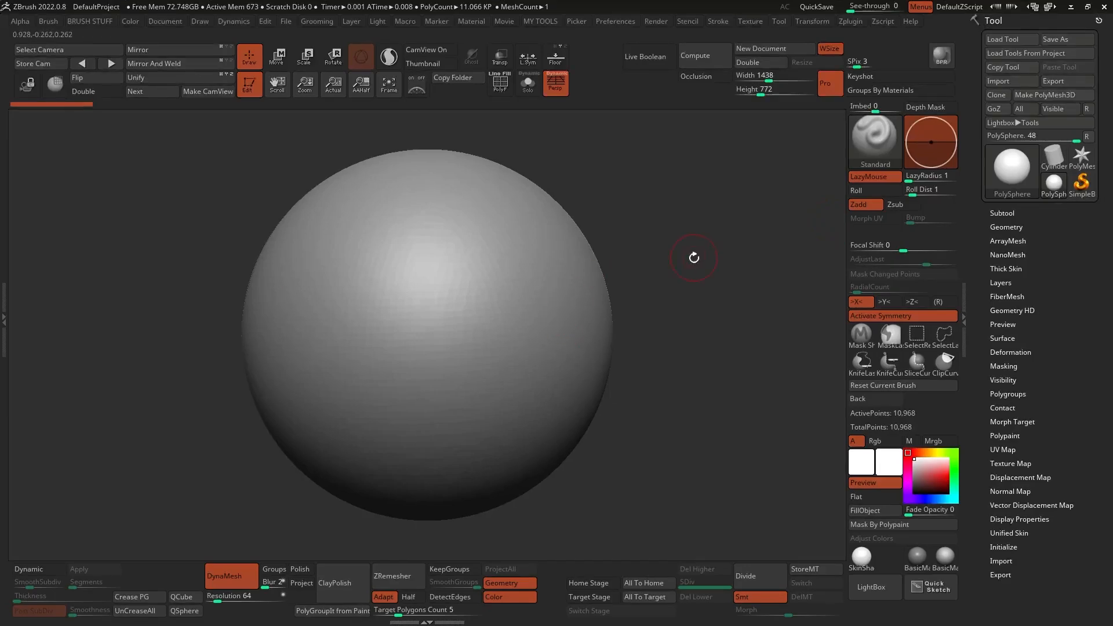
Switch to ZBrush, open the RadialZ pop-up brush library over the canvas and look through its brush categories
alt+drag(693, 257, 492, 281)
key(b)
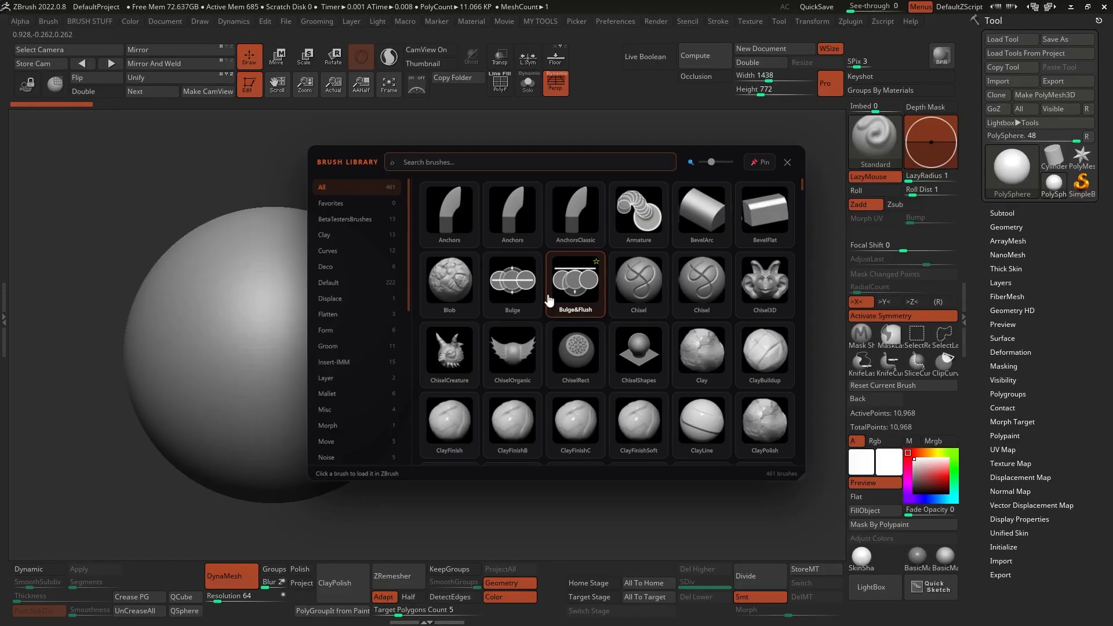
scroll(353, 278, down, 5)
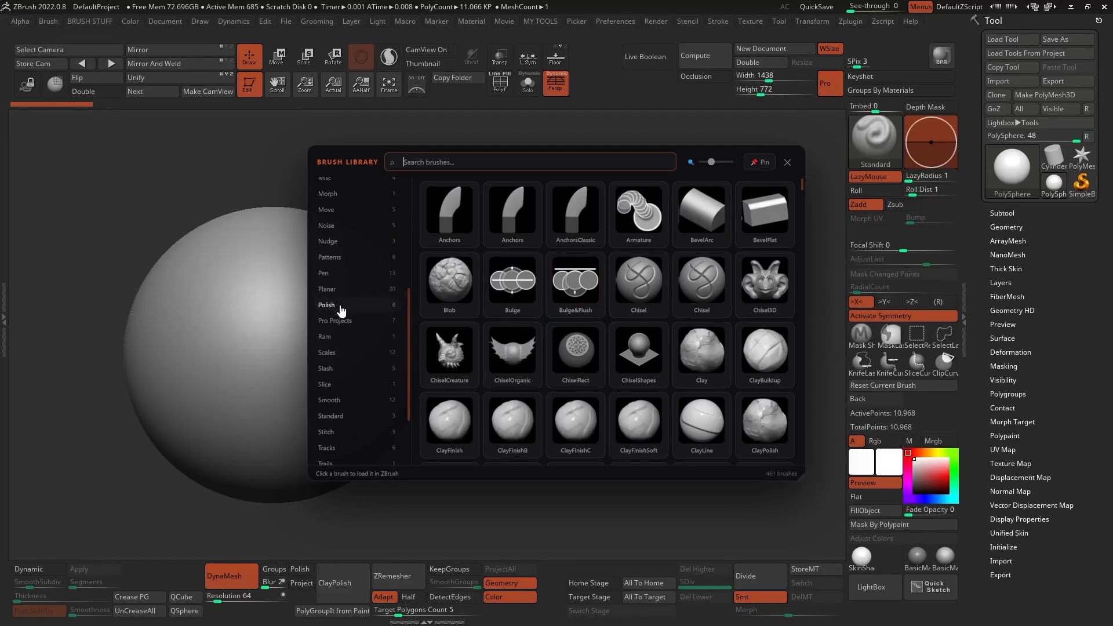
scroll(341, 310, down, 2)
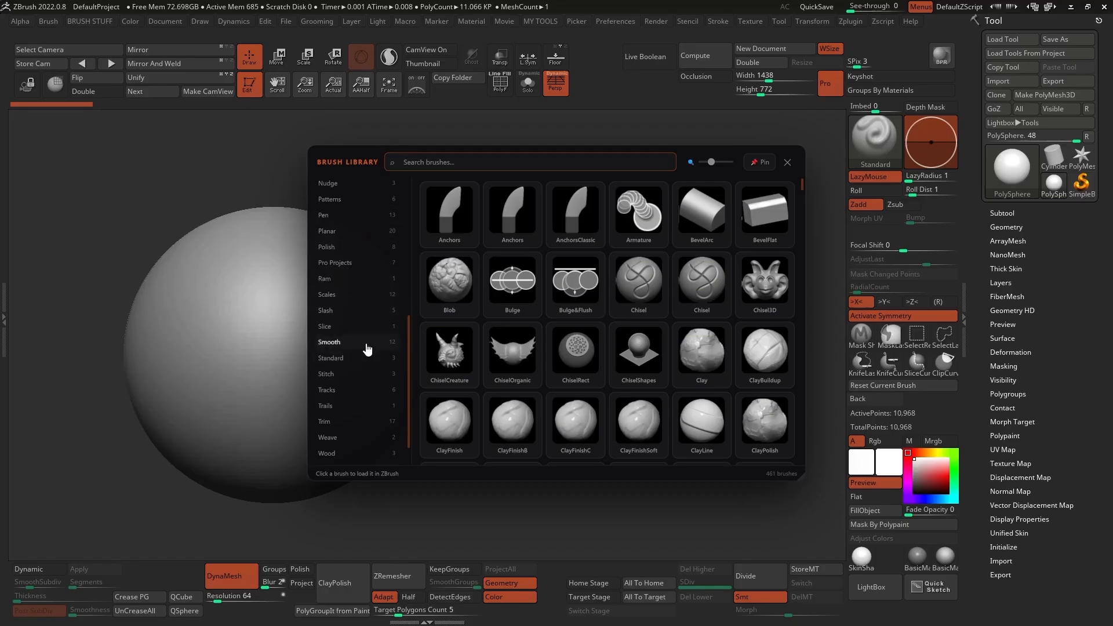
scroll(367, 348, up, 7)
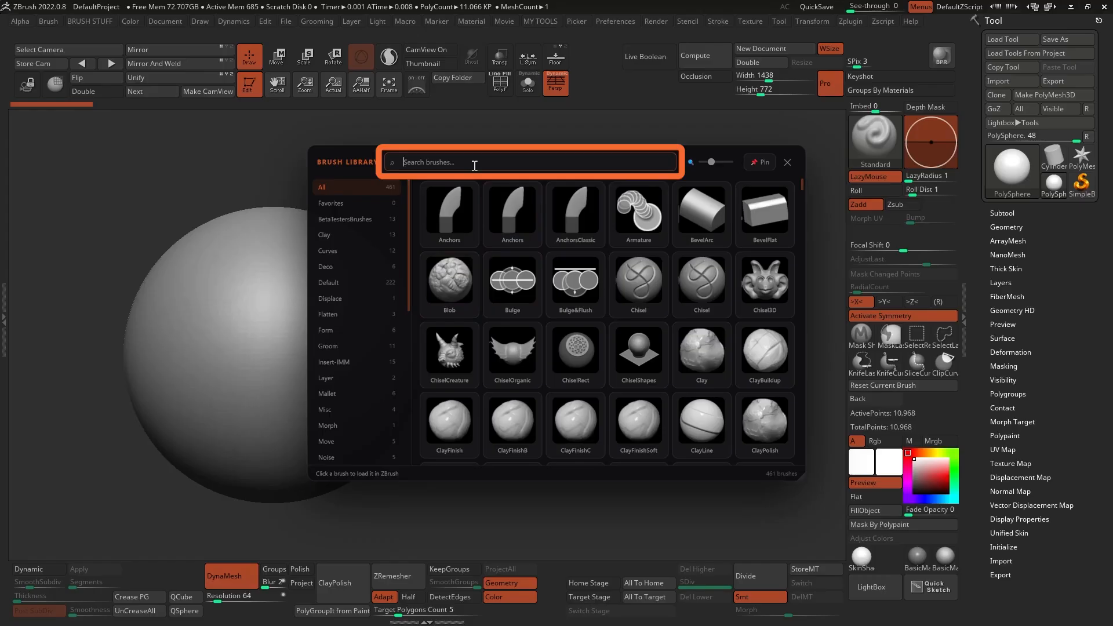
Search the brush library for "sta" and "scrib", widen the filter to "sc", and load the ScribeStandard brush
text(sta)
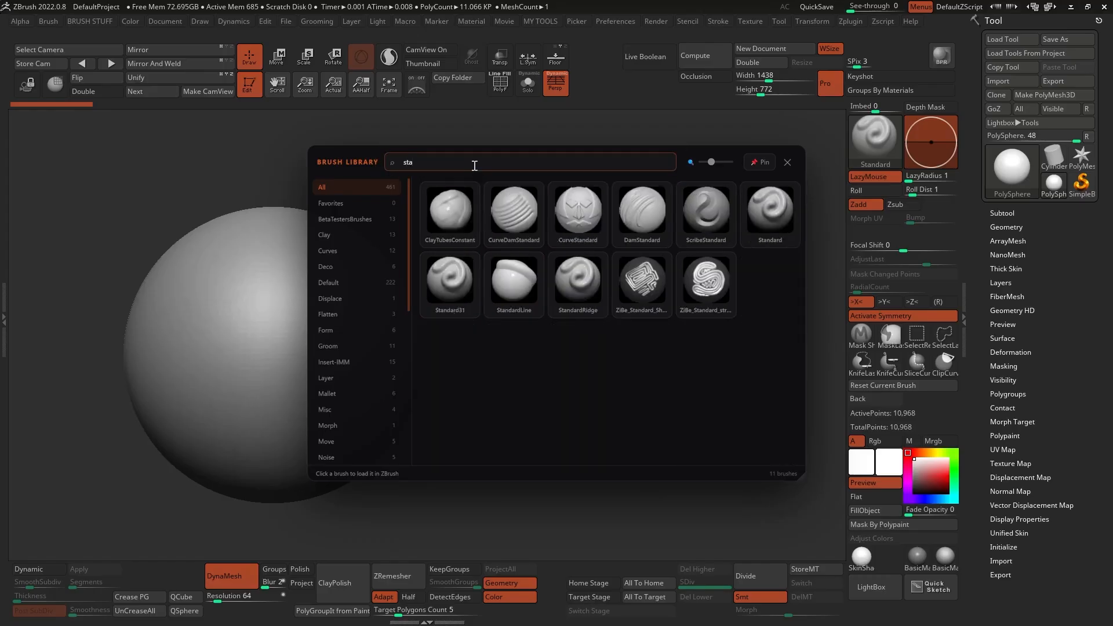
double_click(409, 164)
text(scrib)
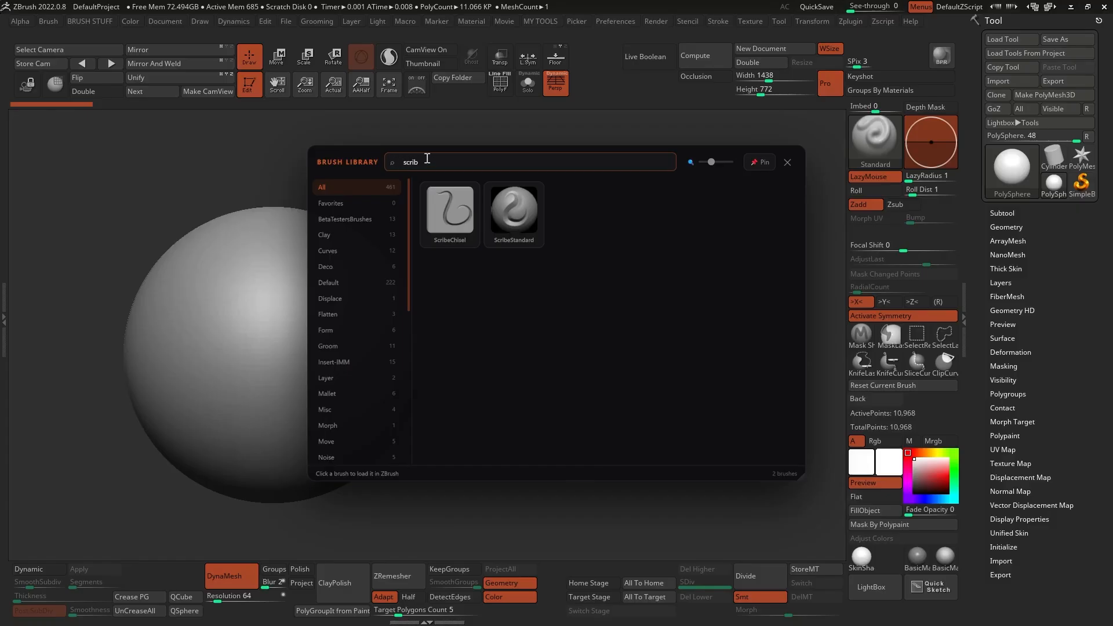
key(BackSpace)
key(BackSpace)
key(BackSpace)
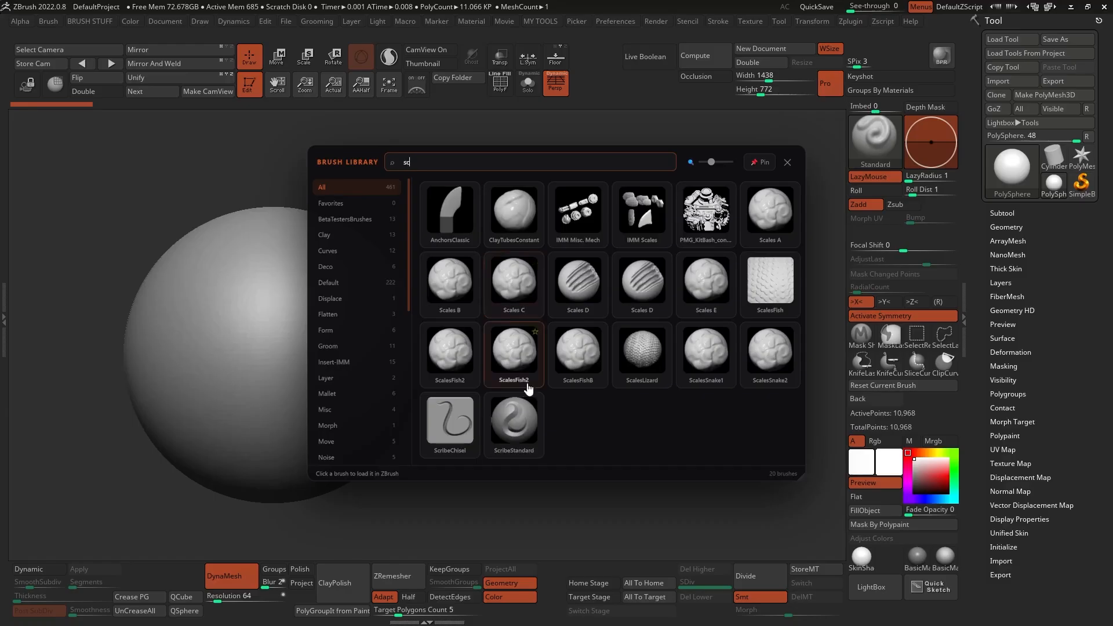
click(514, 427)
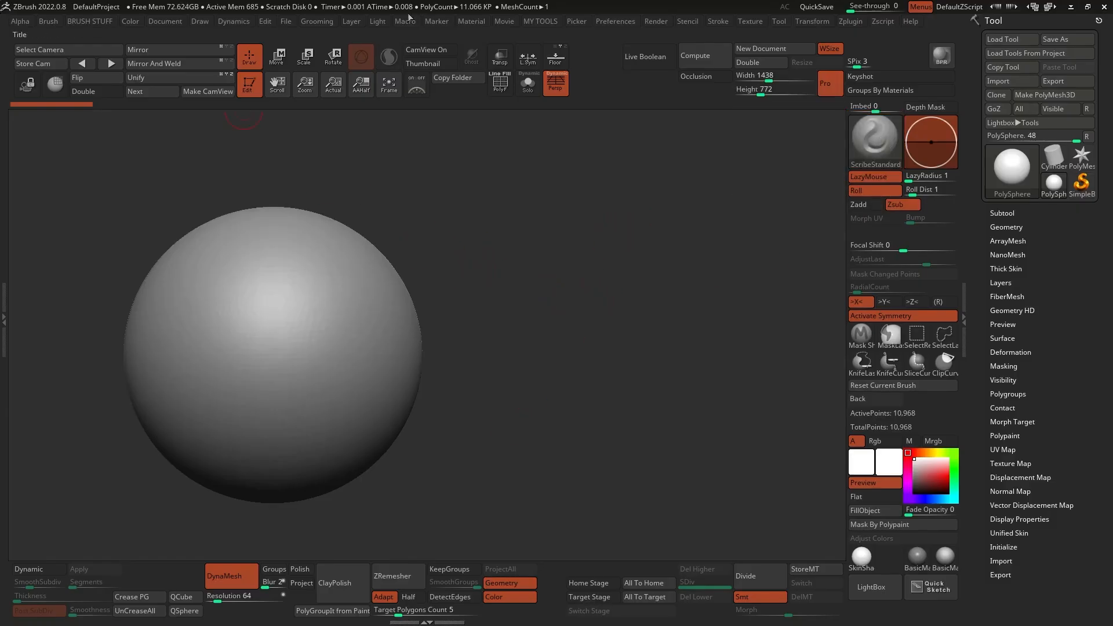
Turn off X symmetry and carve a winding S-shaped groove across the front of the sphere with ScribeStandard
alt+drag(420, 198, 552, 193)
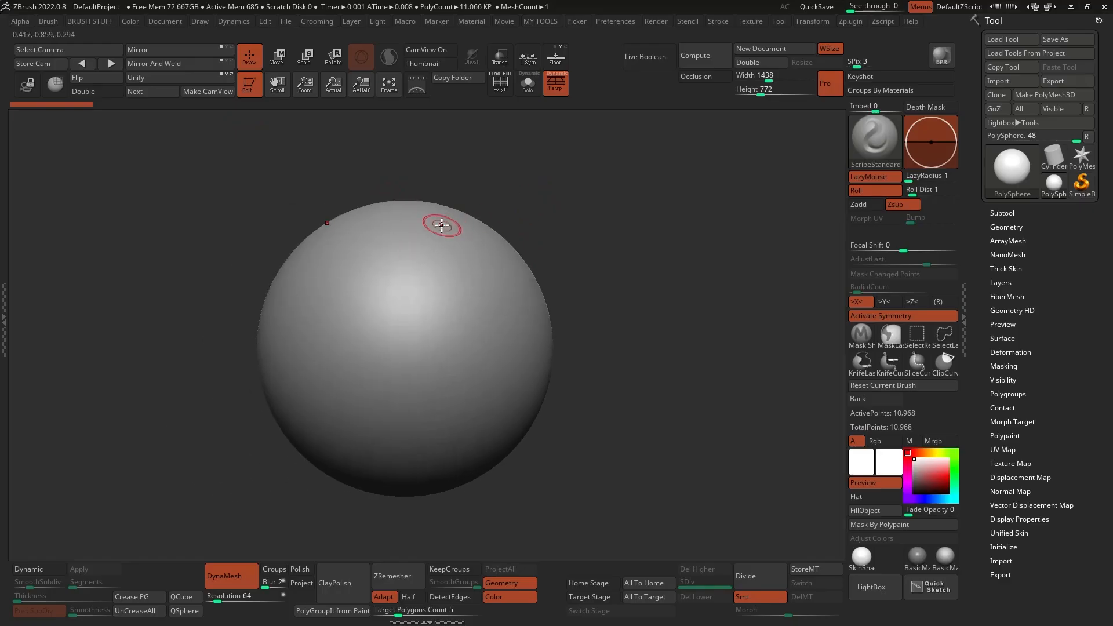
key(x)
mouse_move(437, 212)
mouse_down()
mouse_move(325, 323)
mouse_move(477, 259)
mouse_move(394, 434)
mouse_move(320, 415)
mouse_move(341, 424)
mouse_up()
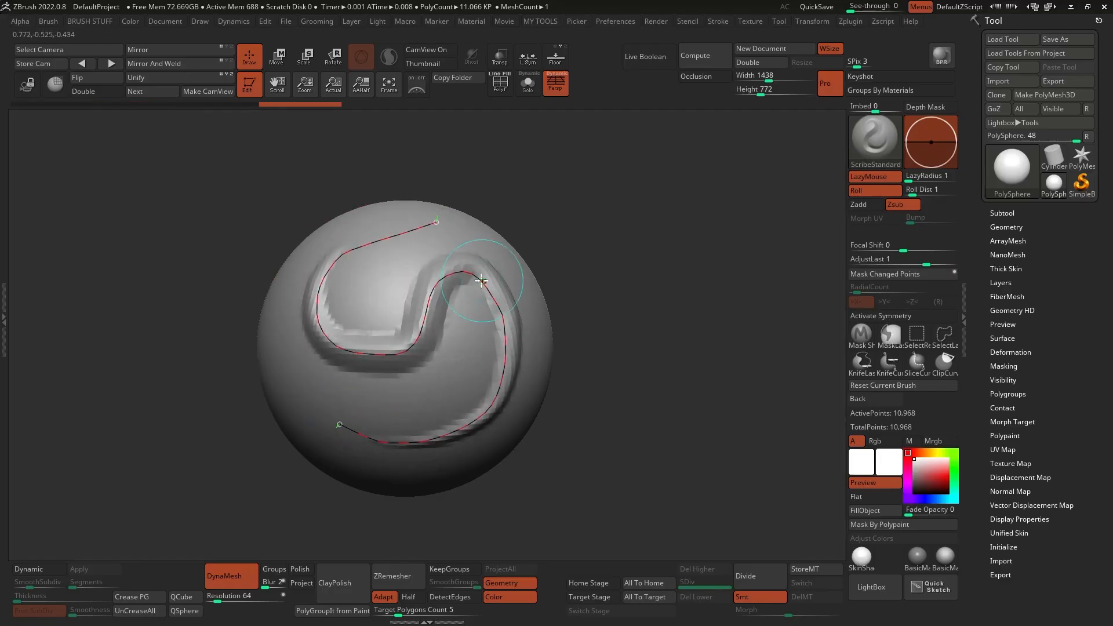
Reopen the brush library, clear its search filter, and load the IMM Train brush from the Insert-IMM category
mouse_move(539, 268)
mouse_down()
mouse_move(355, 274)
mouse_move(462, 275)
mouse_up()
key(b)
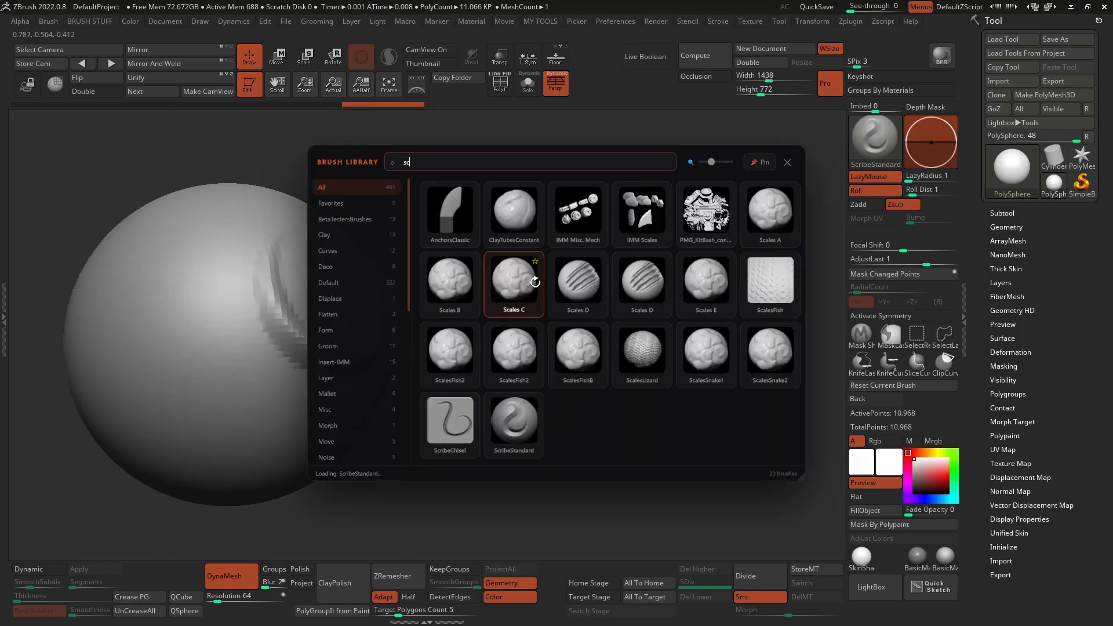
key(BackSpace)
key(BackSpace)
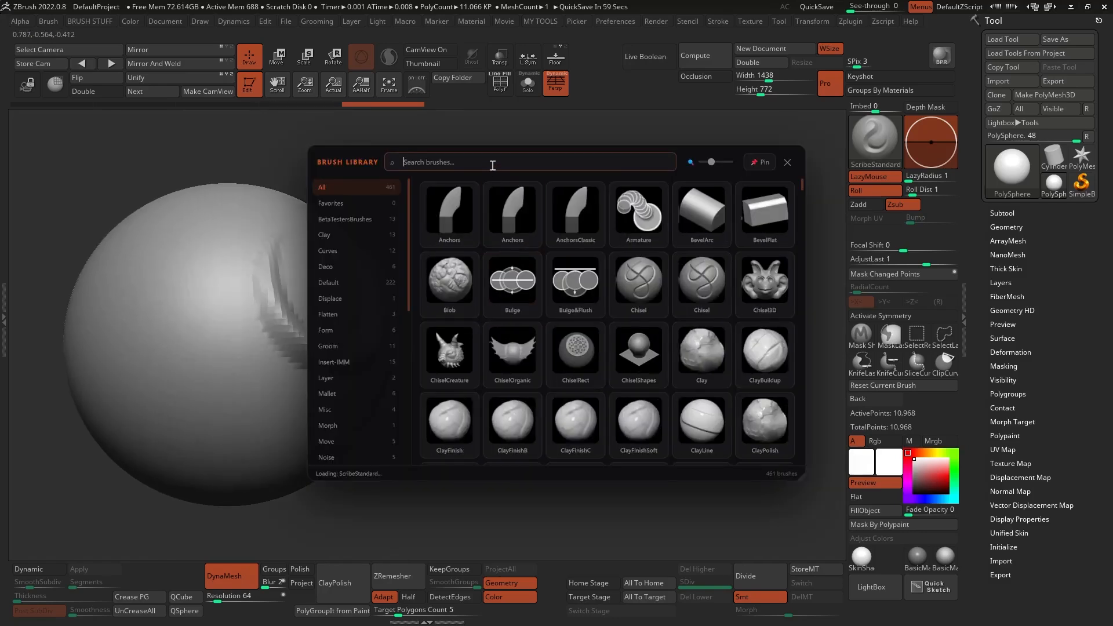
scroll(350, 297, down, 2)
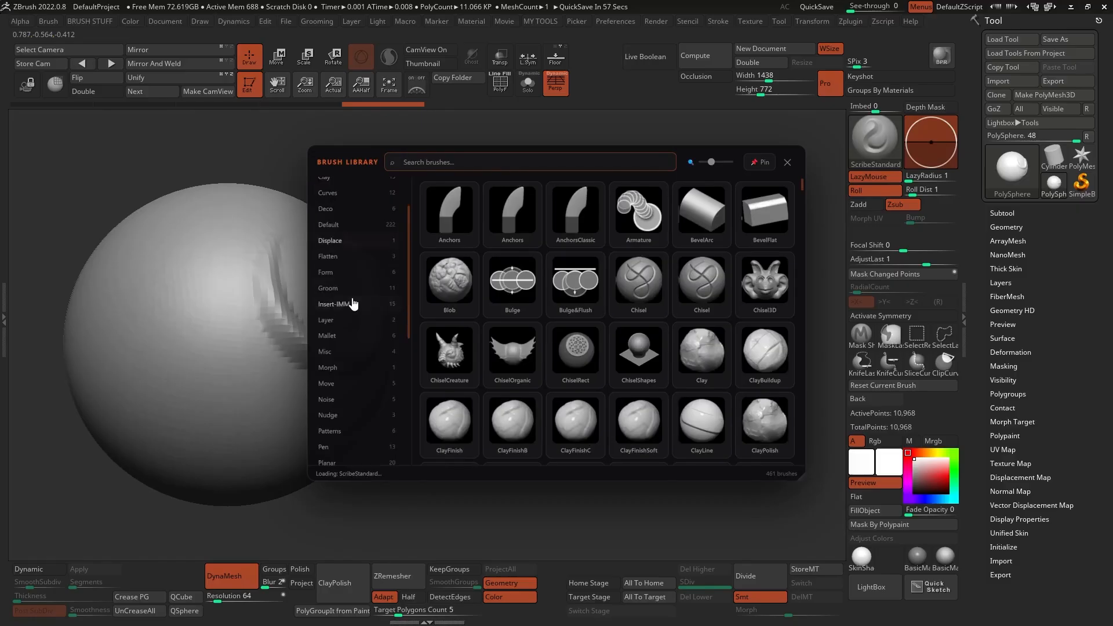
click(344, 306)
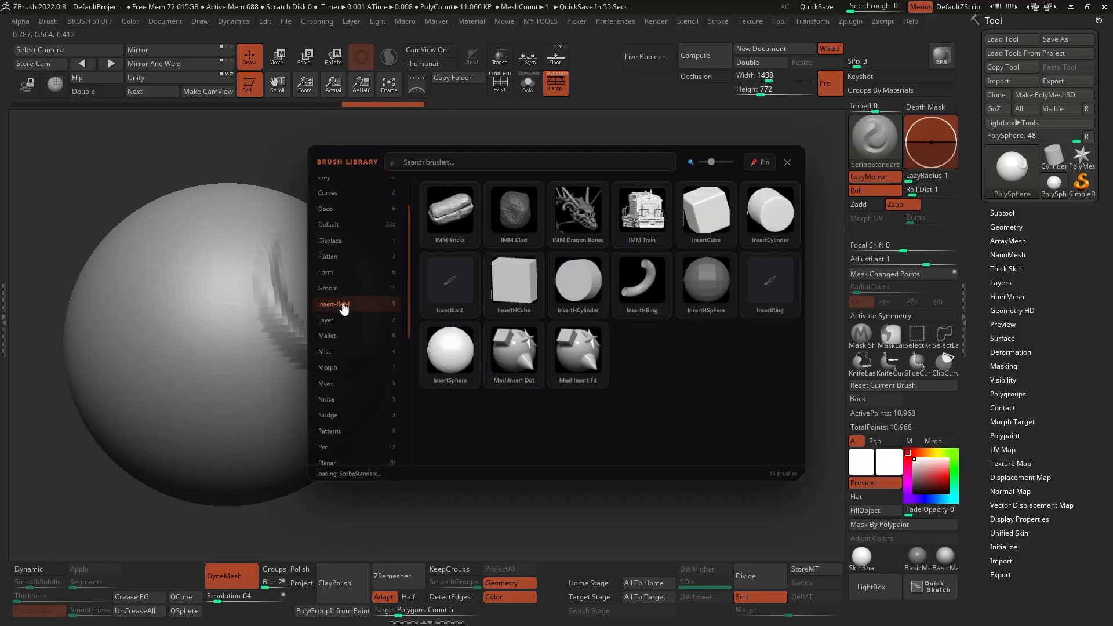
click(648, 200)
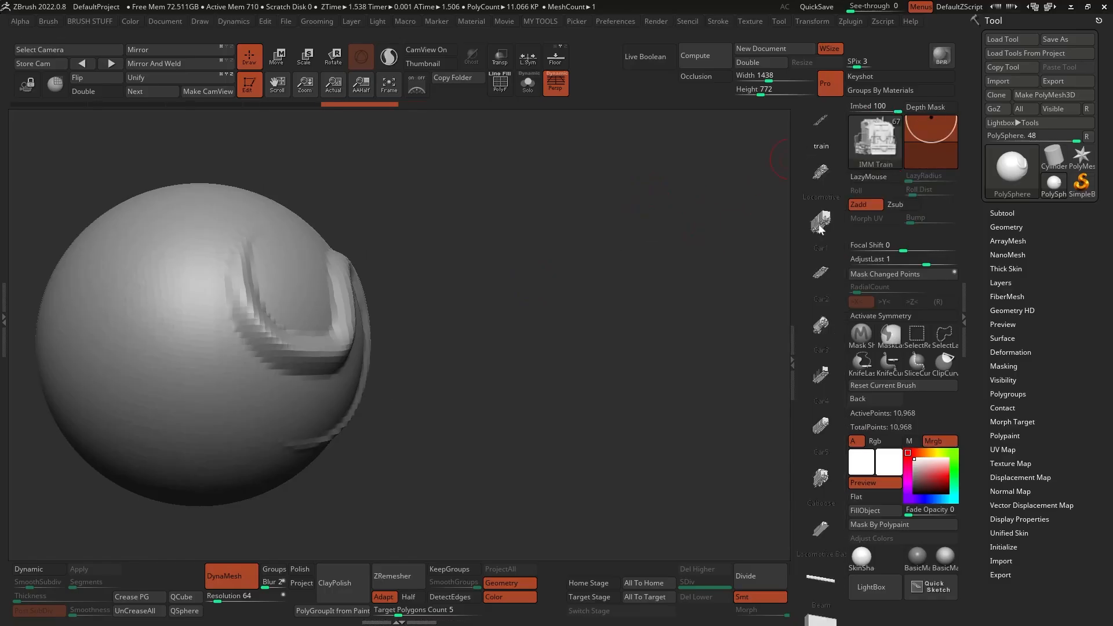
Try inserting a train car mesh on the sphere beside the carved groove, and undo the insertion
mouse_move(278, 248)
mouse_down()
mouse_move(298, 315)
mouse_move(307, 310)
mouse_up()
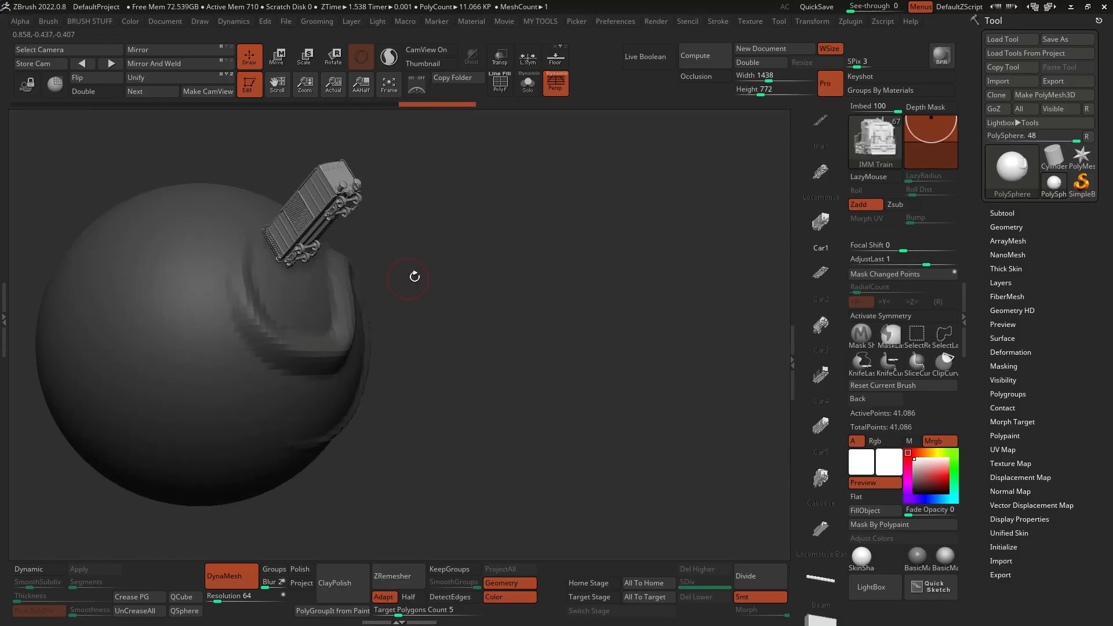
key(ctrl+z)
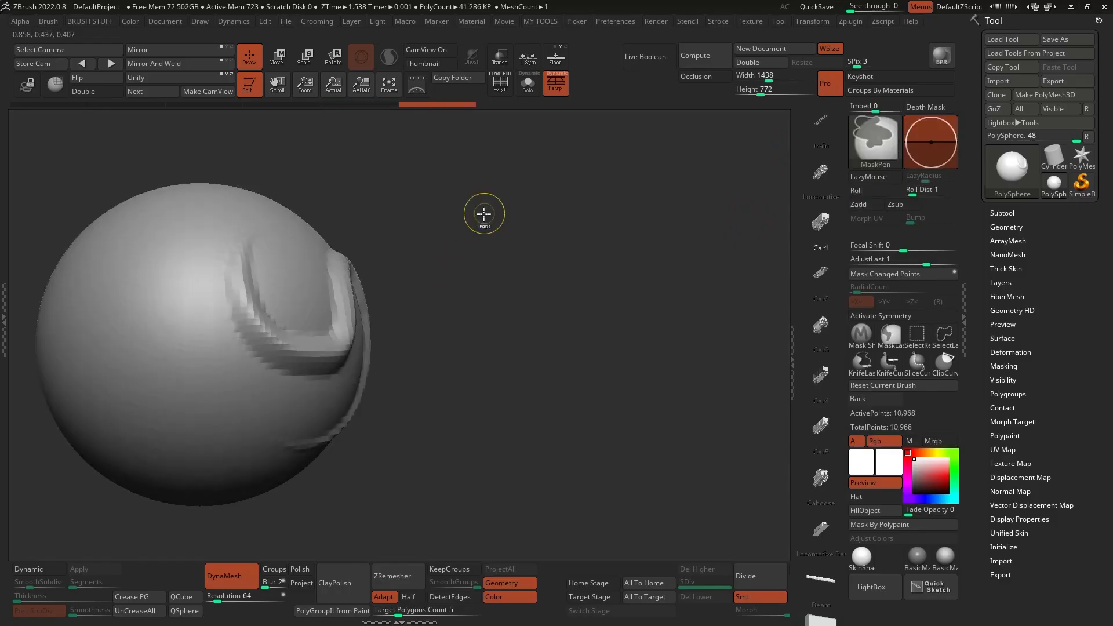
alt+drag(398, 223, 458, 227)
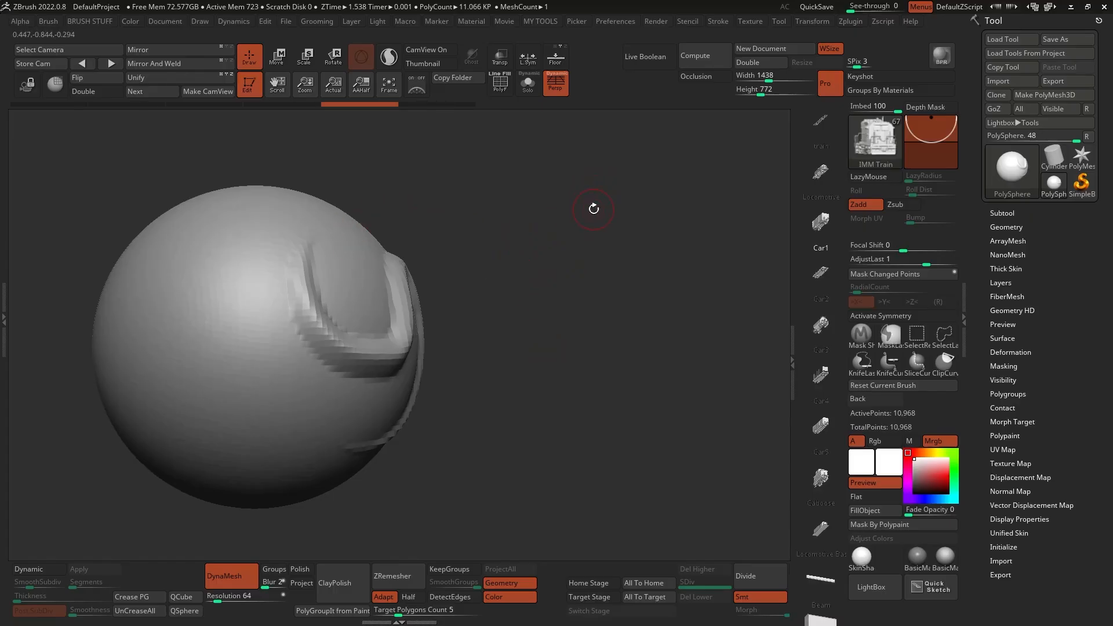
Switch to RadialZ and expand the optional brush folder section of the ZBrush Setup page
click(1069, 10)
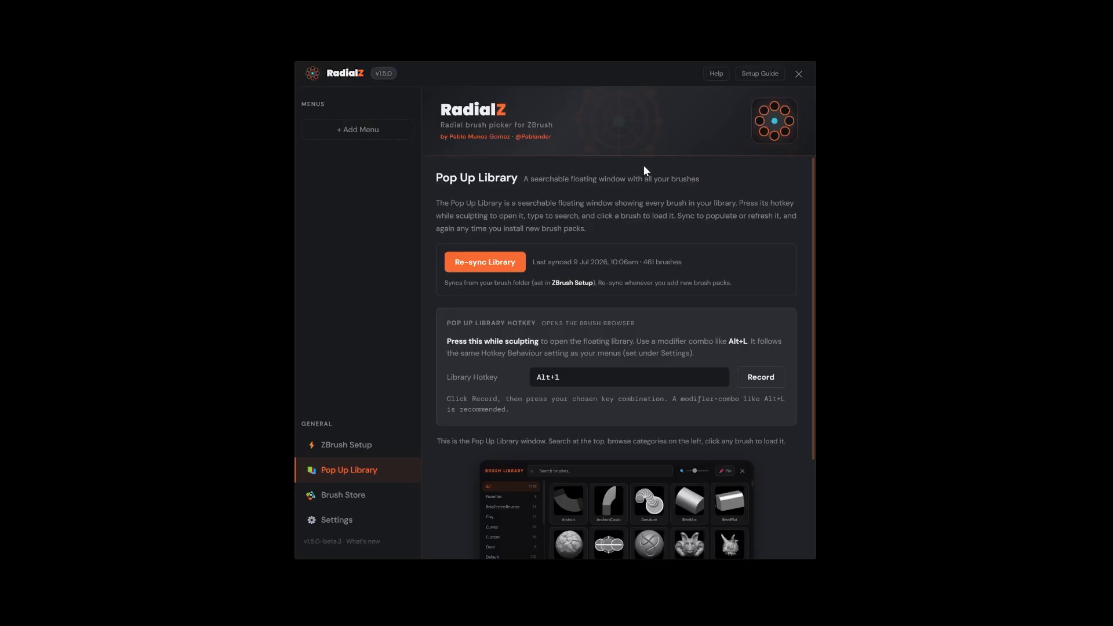
click(346, 447)
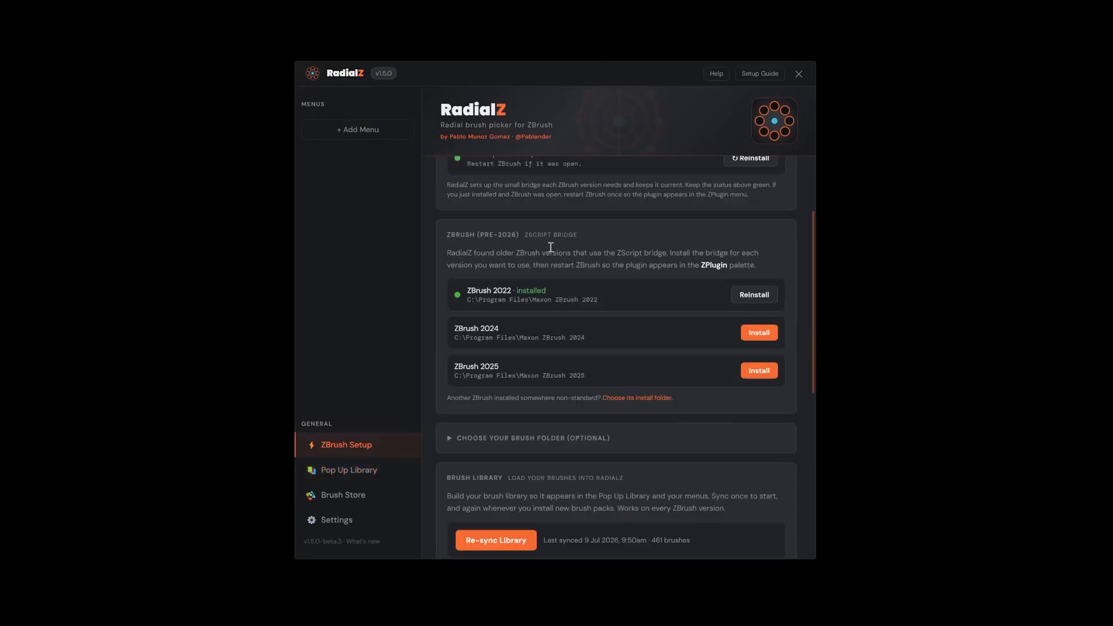
scroll(550, 266, down, 2)
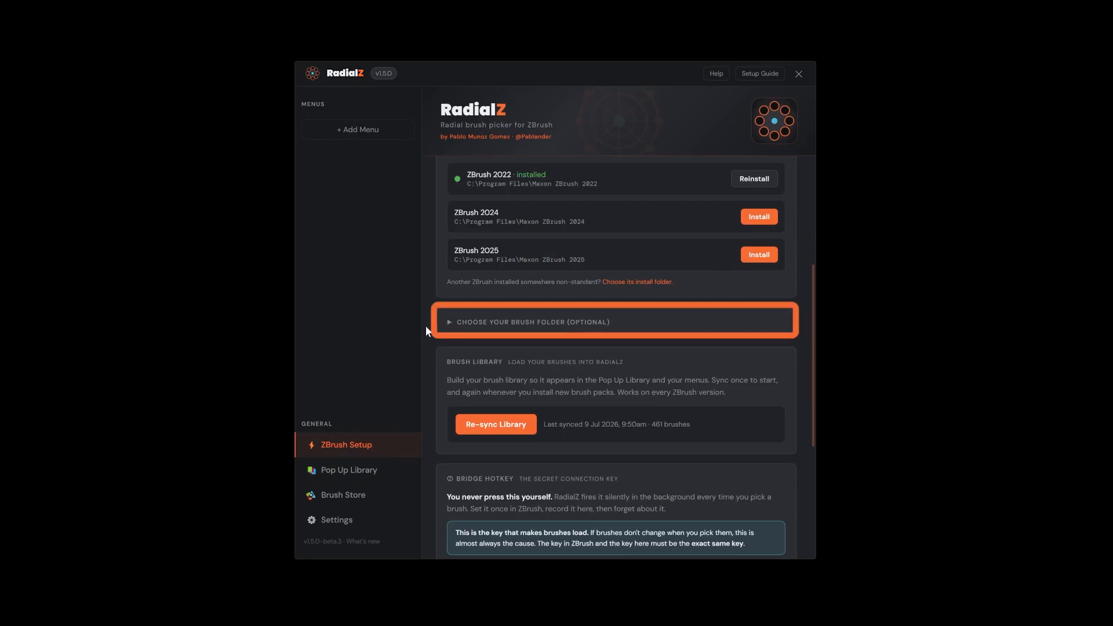
click(449, 323)
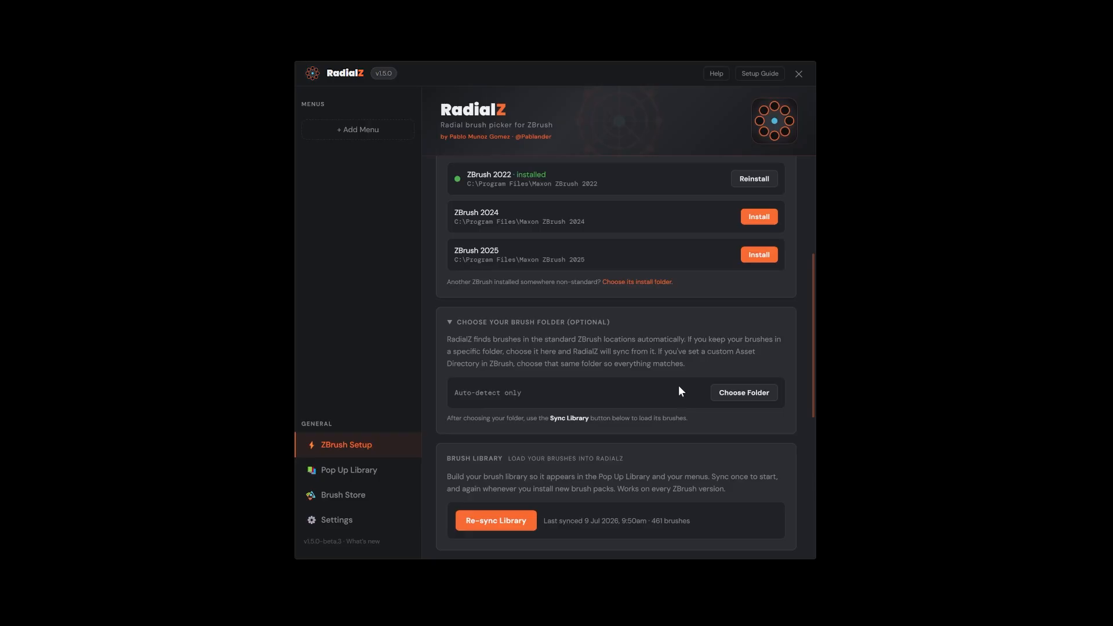
Set the custom brush folder to the Brushes folder inside LightBox under All my stuff 2026
click(740, 394)
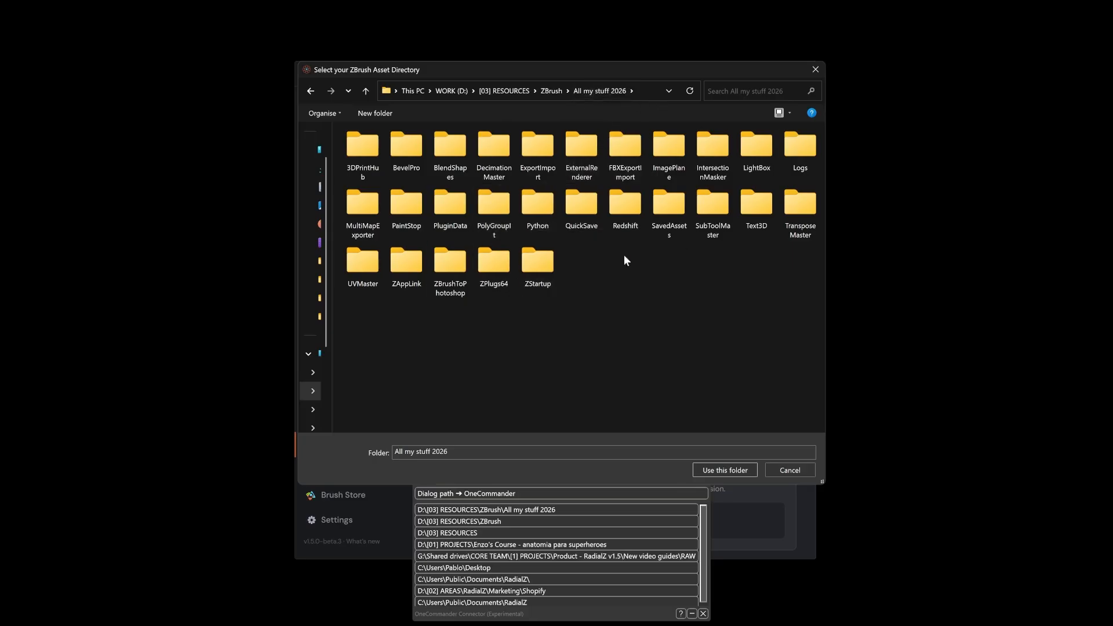
double_click(753, 152)
click(461, 149)
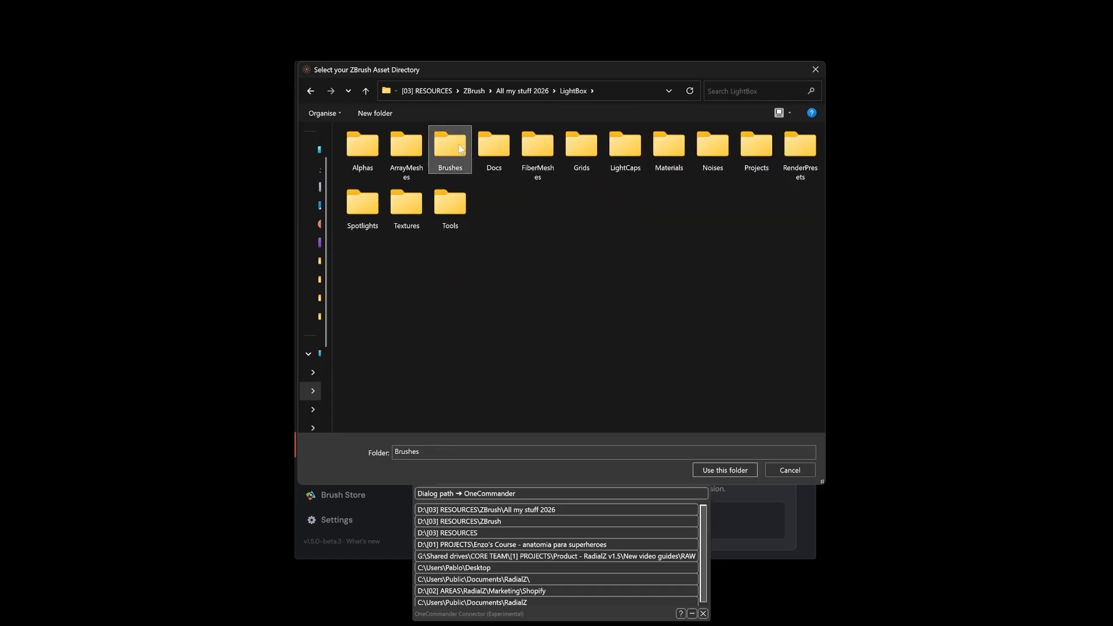
double_click(461, 149)
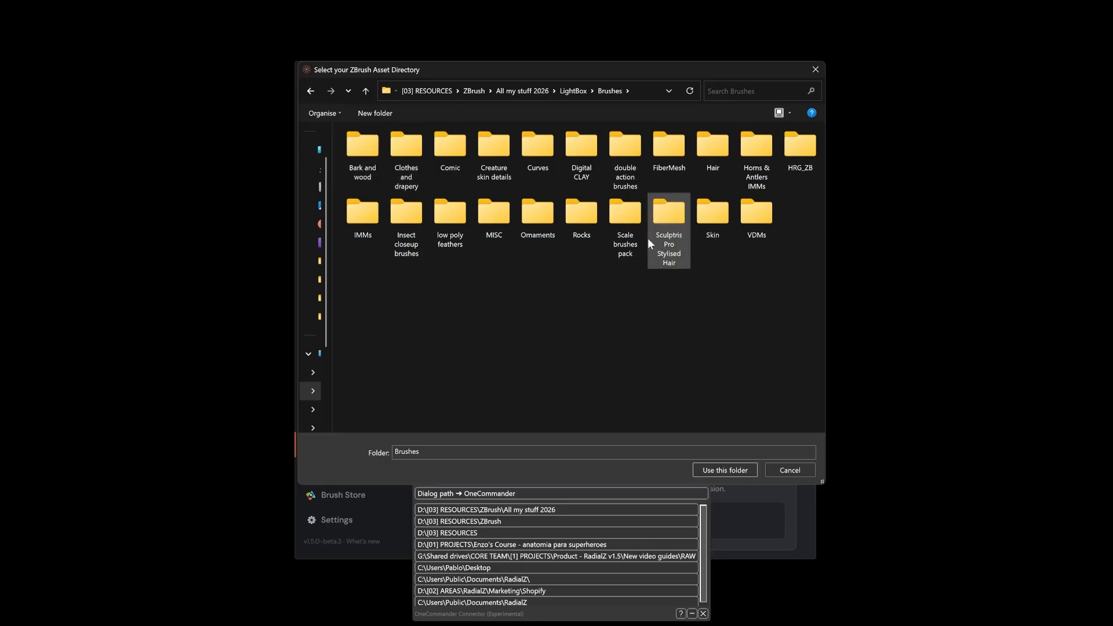
mouse_move(557, 214)
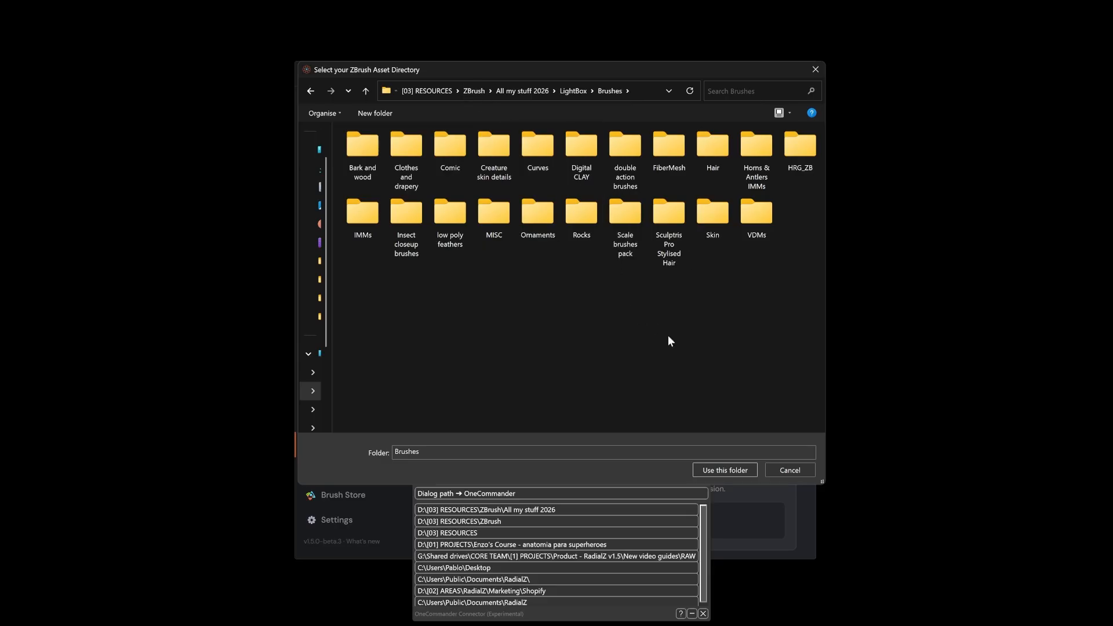
click(739, 471)
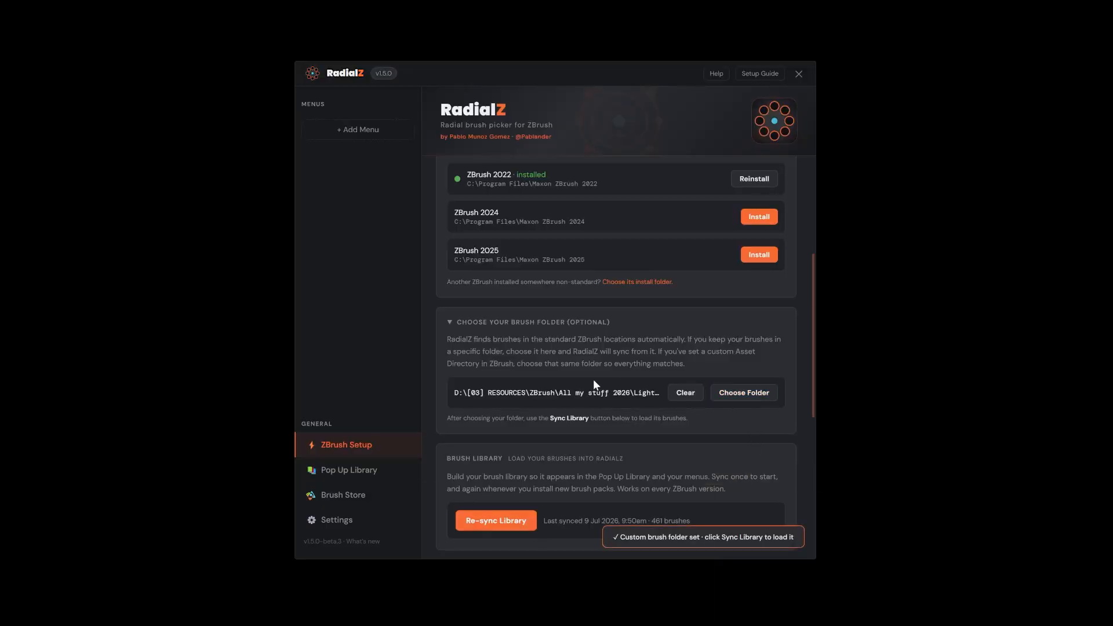
drag(459, 392, 546, 393)
click(545, 392)
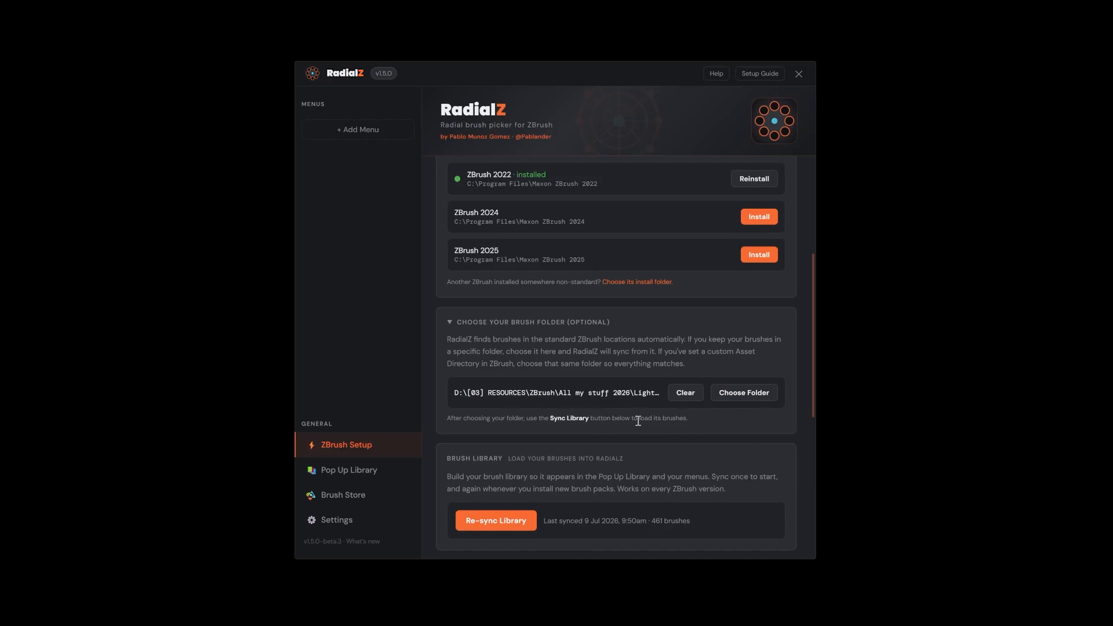
Go to the Pop Up Library page and check the brush count of the last sync
scroll(567, 410, down, 1)
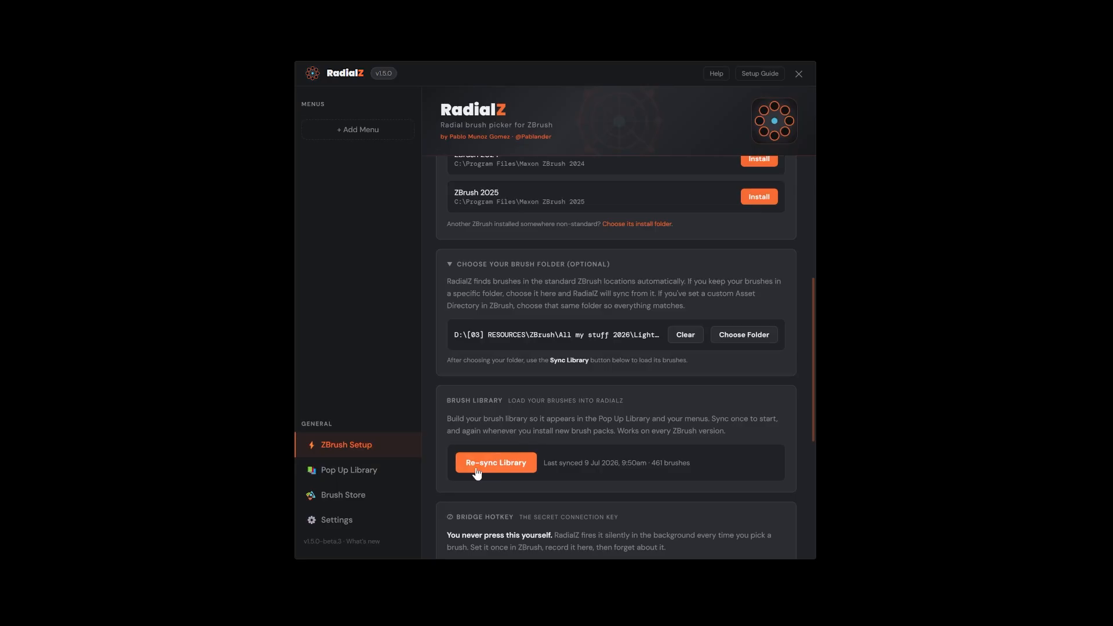
click(351, 472)
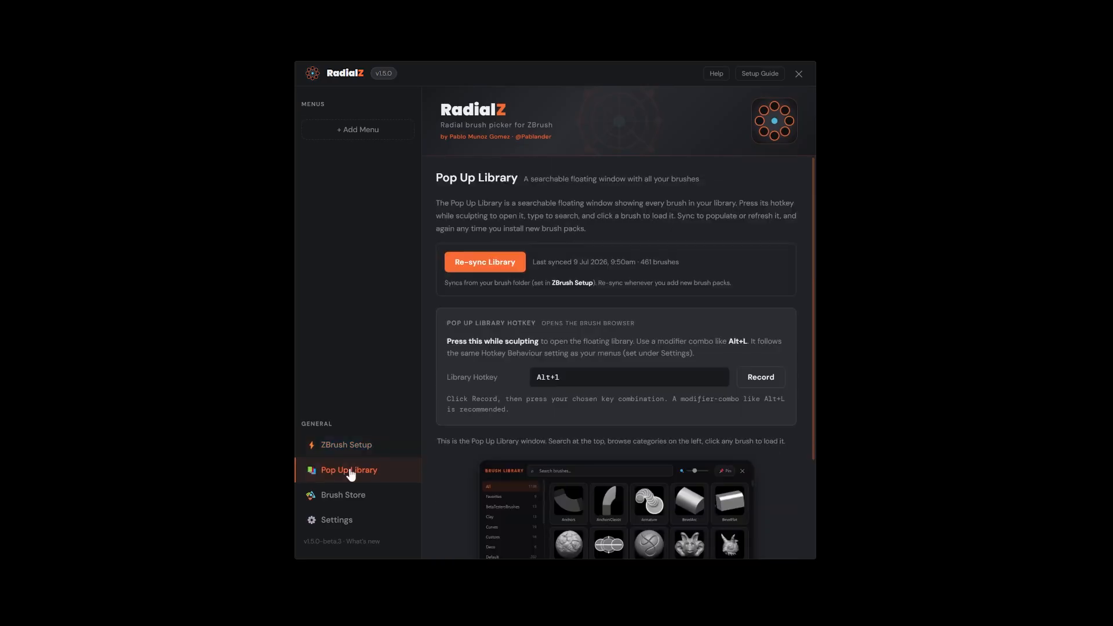
drag(640, 262, 659, 262)
click(658, 262)
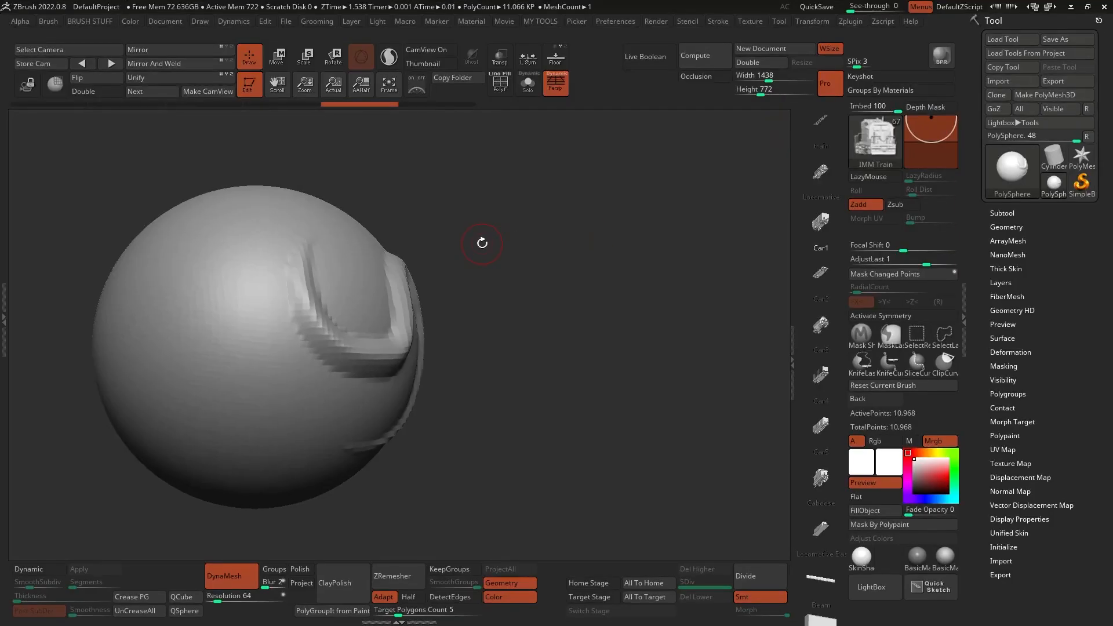
Switch to ZBrush, open the brush library, view the All category, and close the library
key(alt+1)
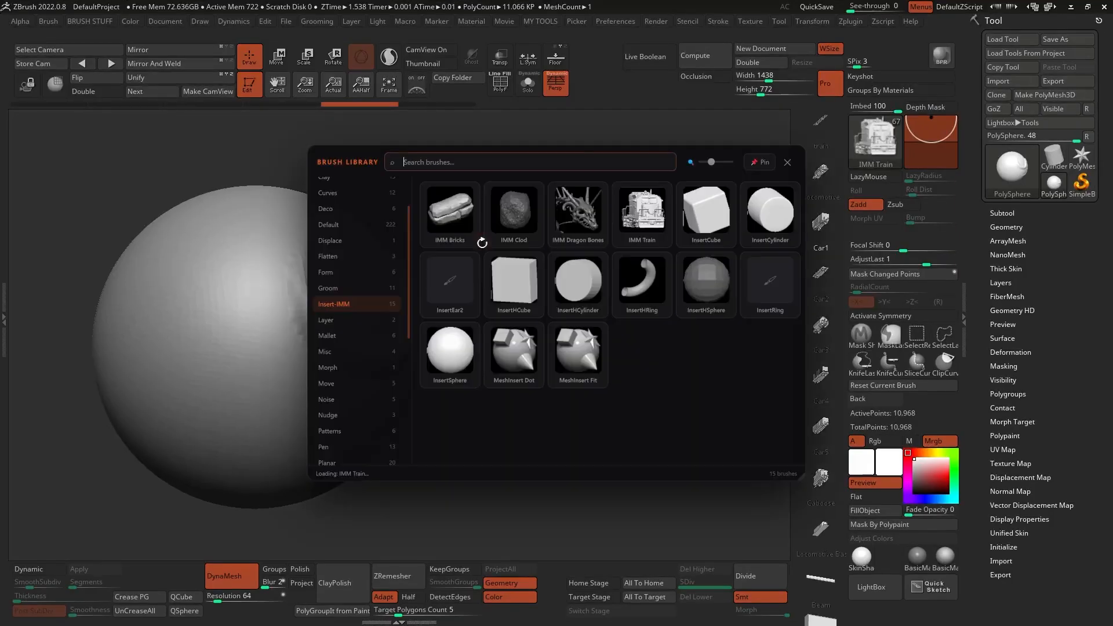
scroll(385, 236, up, 3)
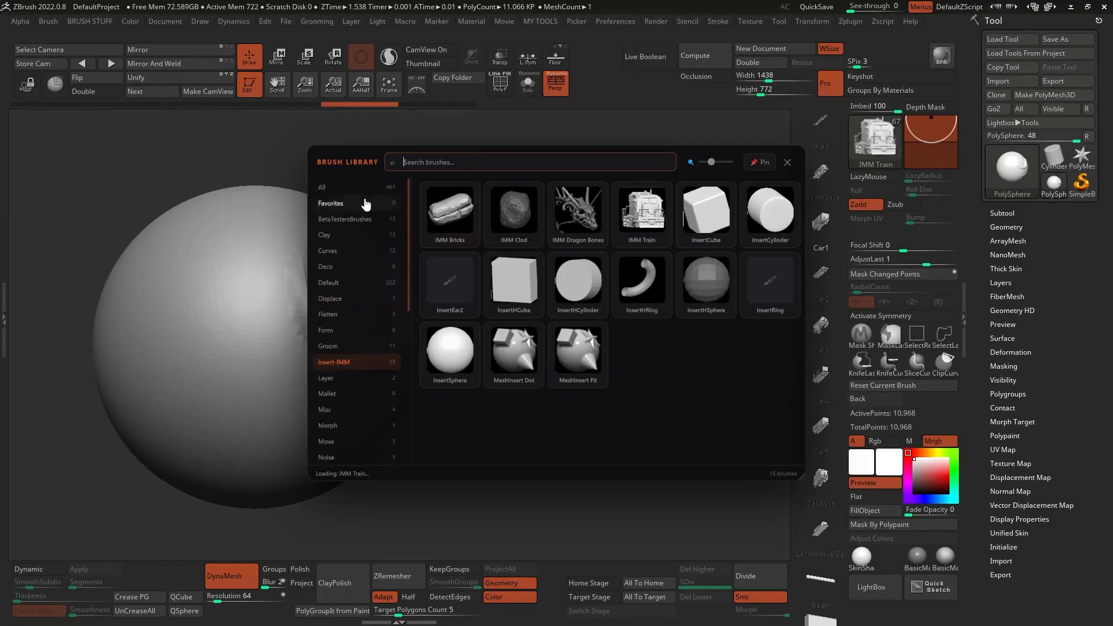
click(352, 188)
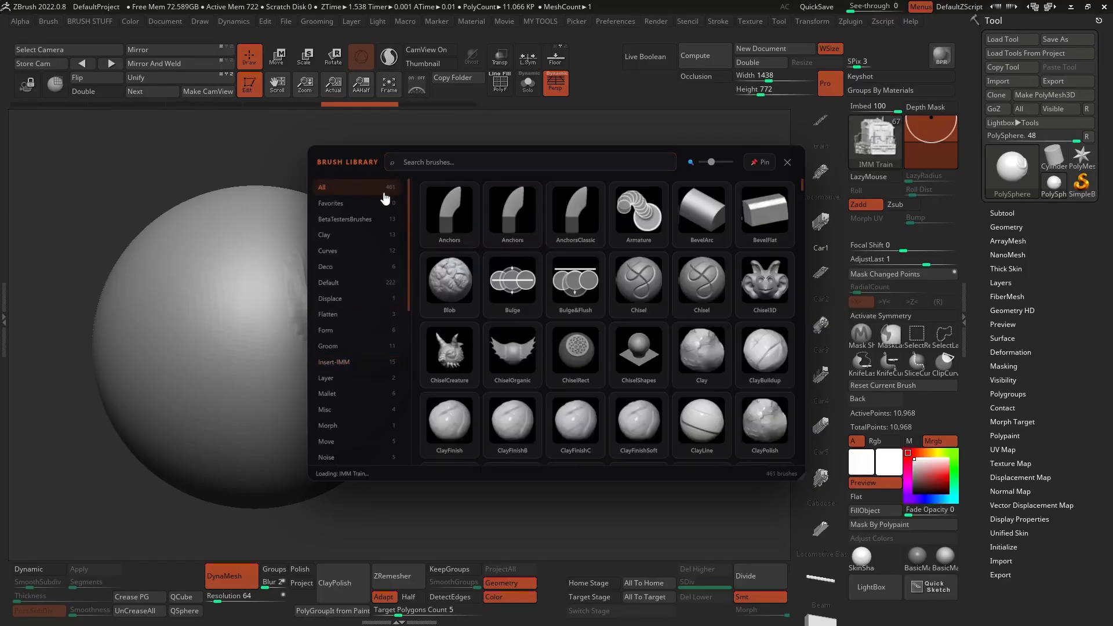
click(790, 165)
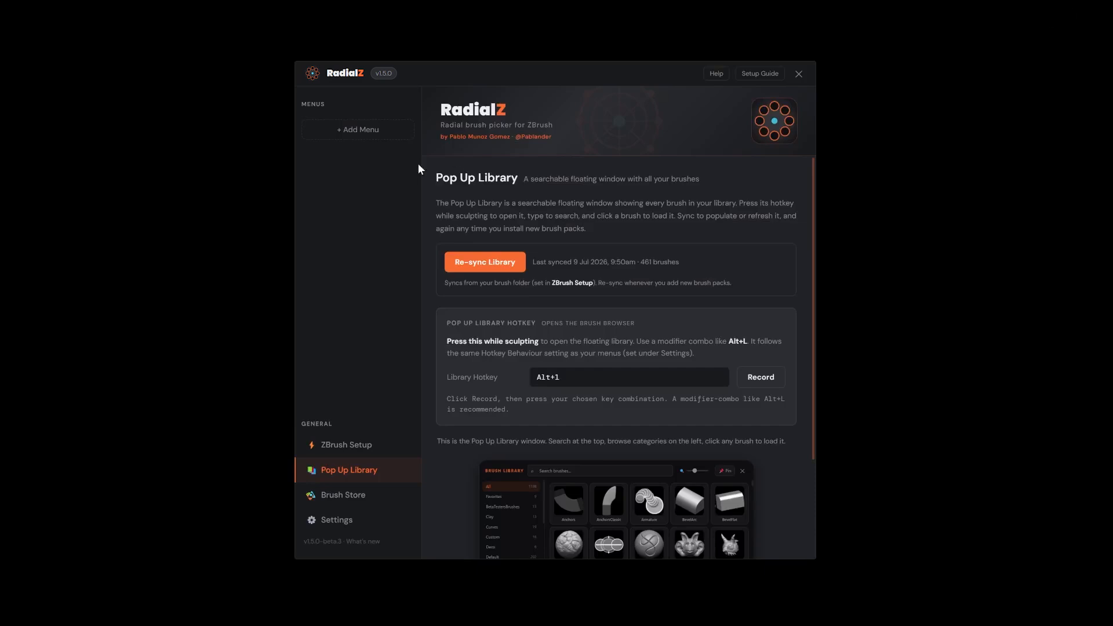
Switch back to RadialZ, re-sync the brush library from the custom folder, and check the synced brush count
click(487, 263)
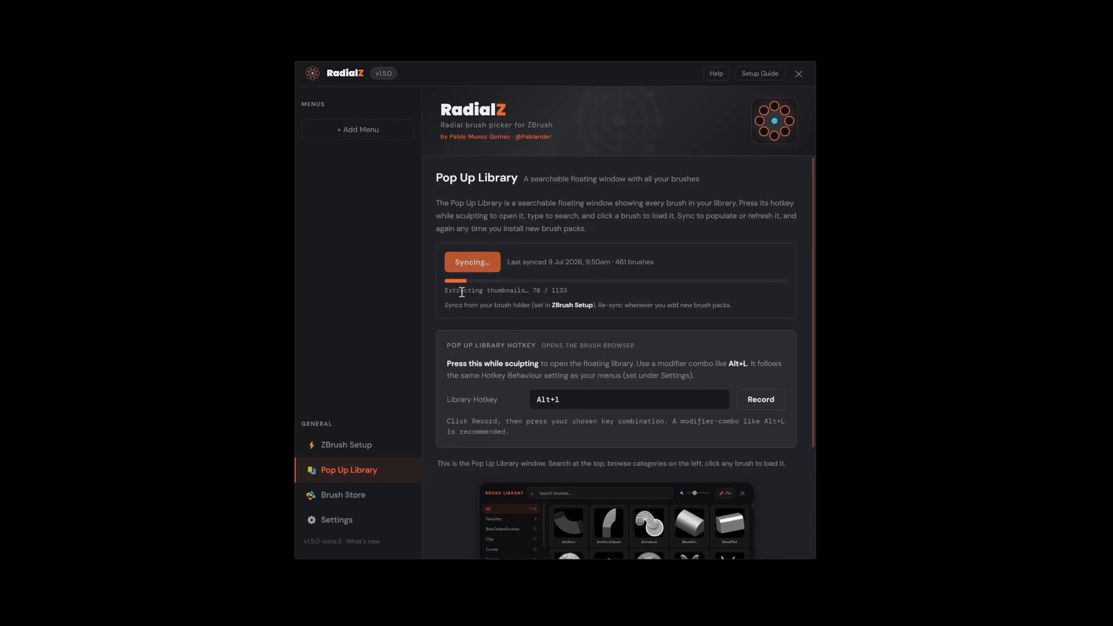
drag(556, 289, 567, 290)
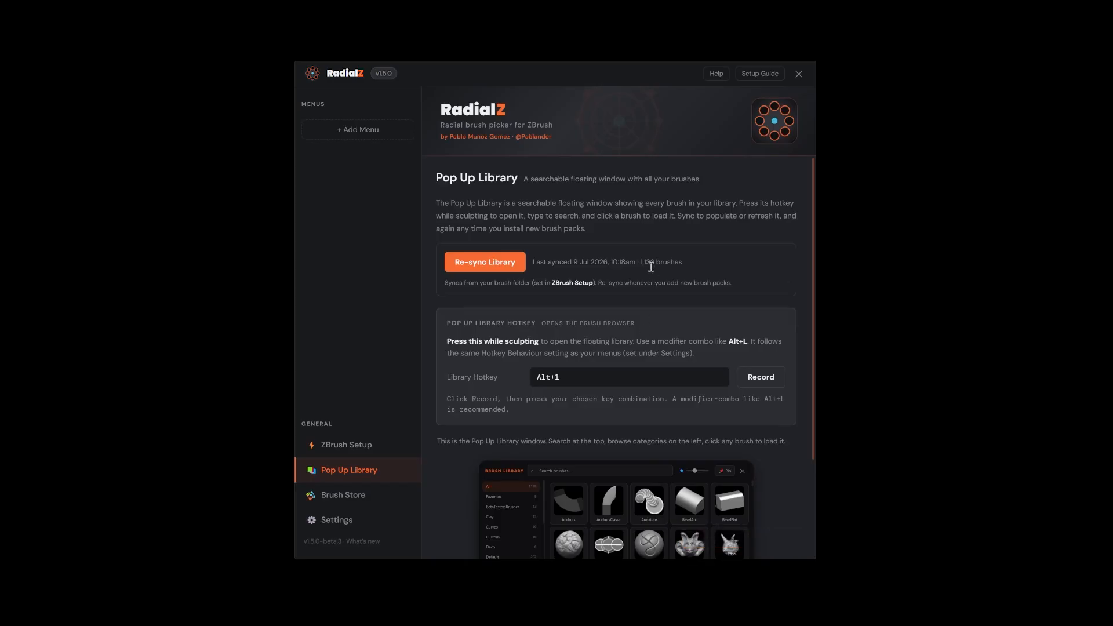
drag(640, 261, 650, 262)
click(647, 266)
Check the sync status in the Brush Library section of ZBrush Setup, and return to the Pop Up Library page
click(344, 456)
scroll(529, 348, down, 3)
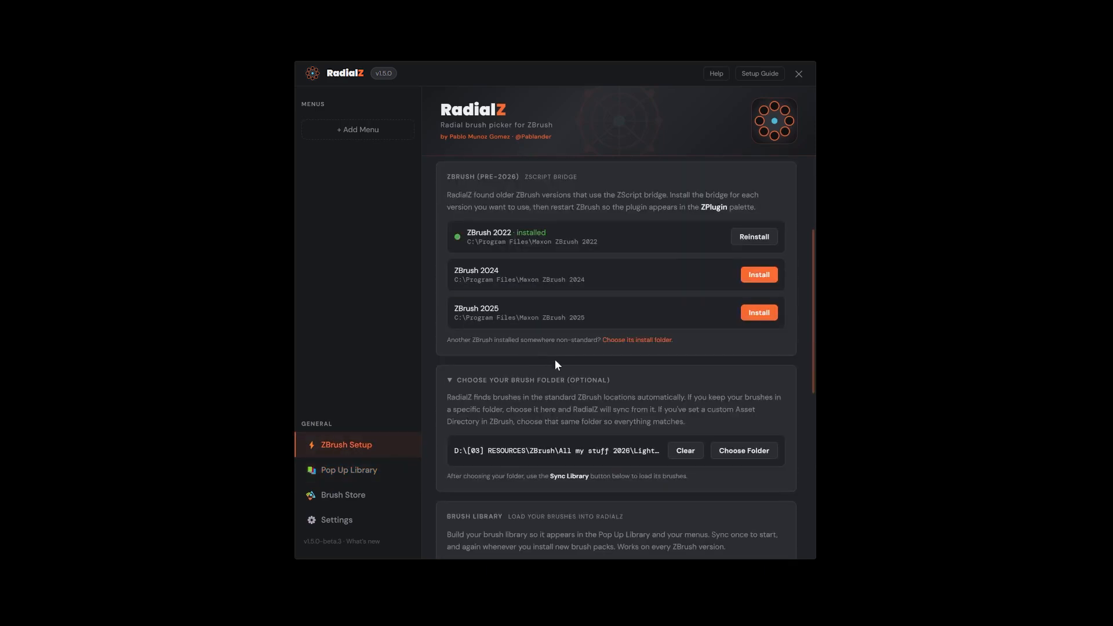
scroll(555, 364, down, 3)
drag(723, 406, 603, 416)
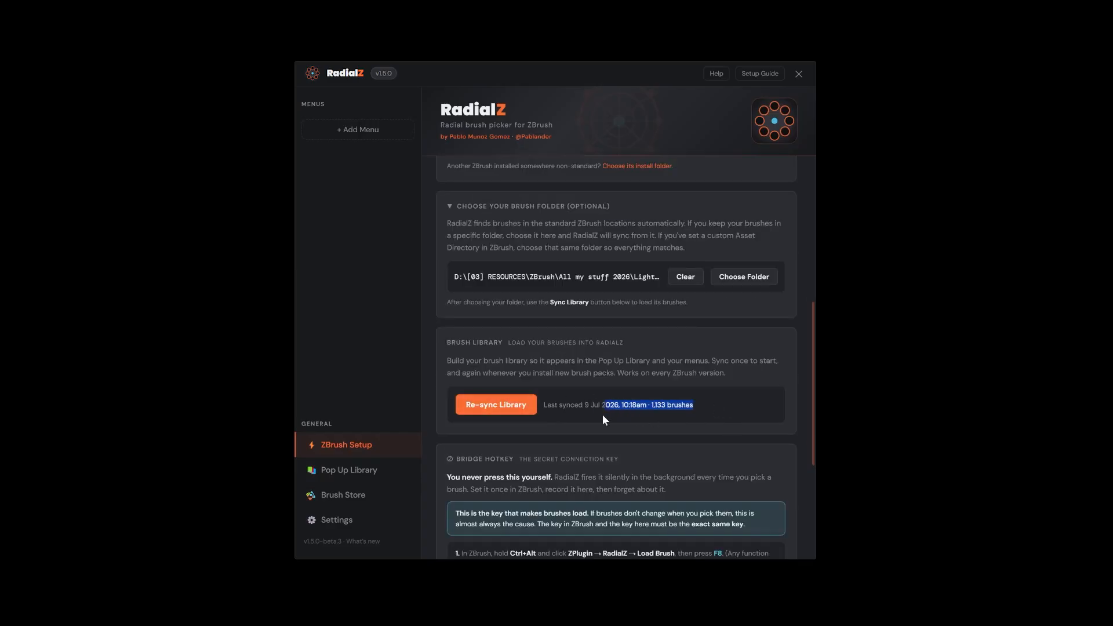
click(516, 400)
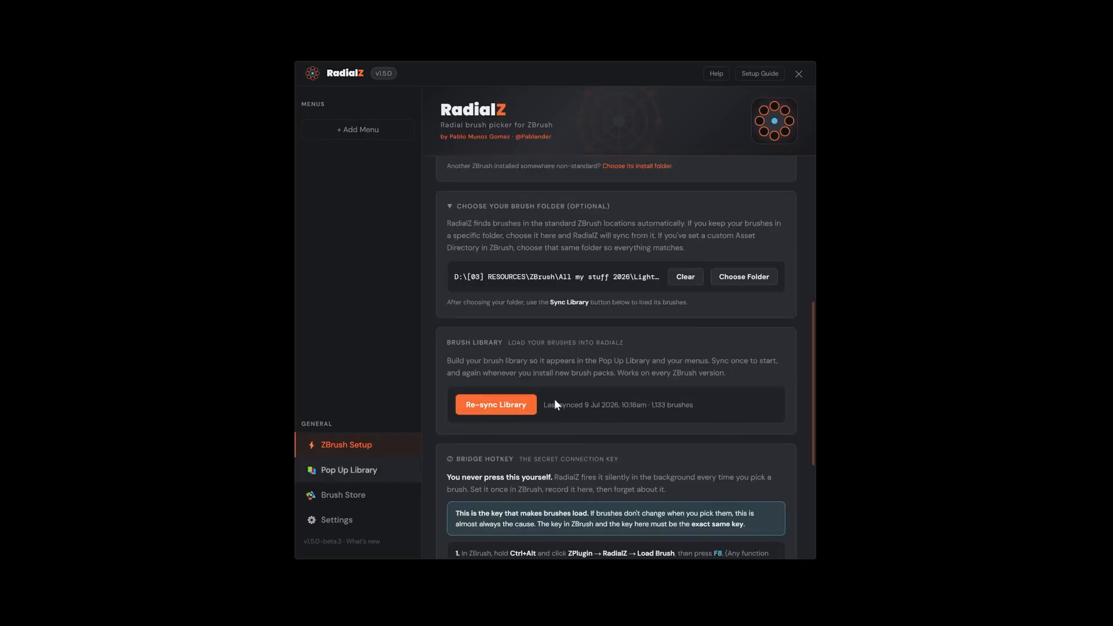
click(370, 474)
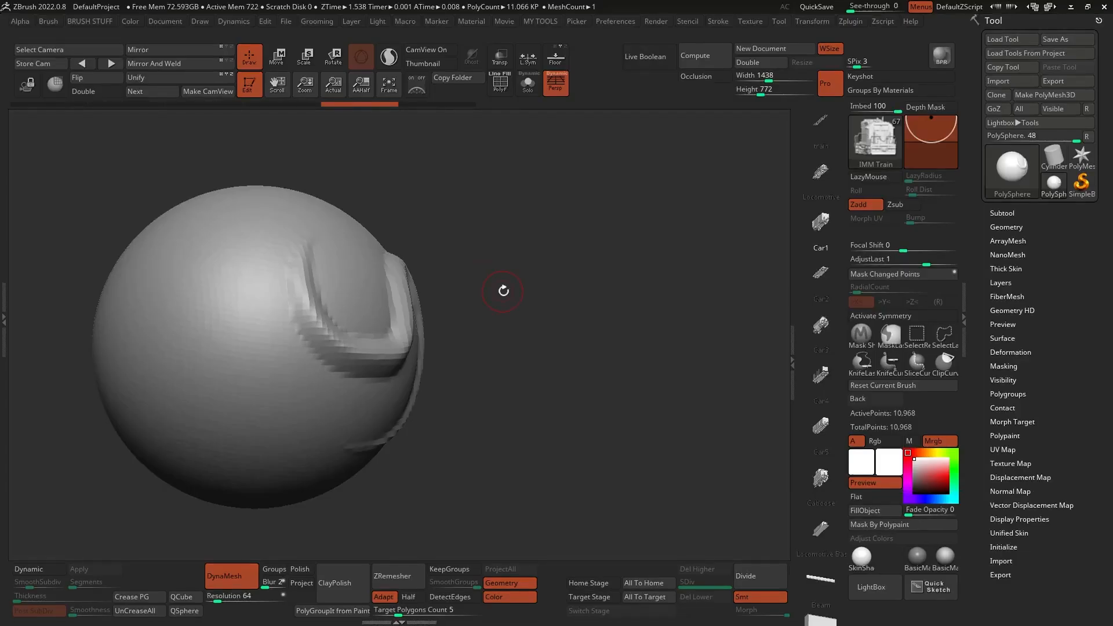
Switch to ZBrush, search the brush library for "fold", and load the Compression_Folds brush
key(b)
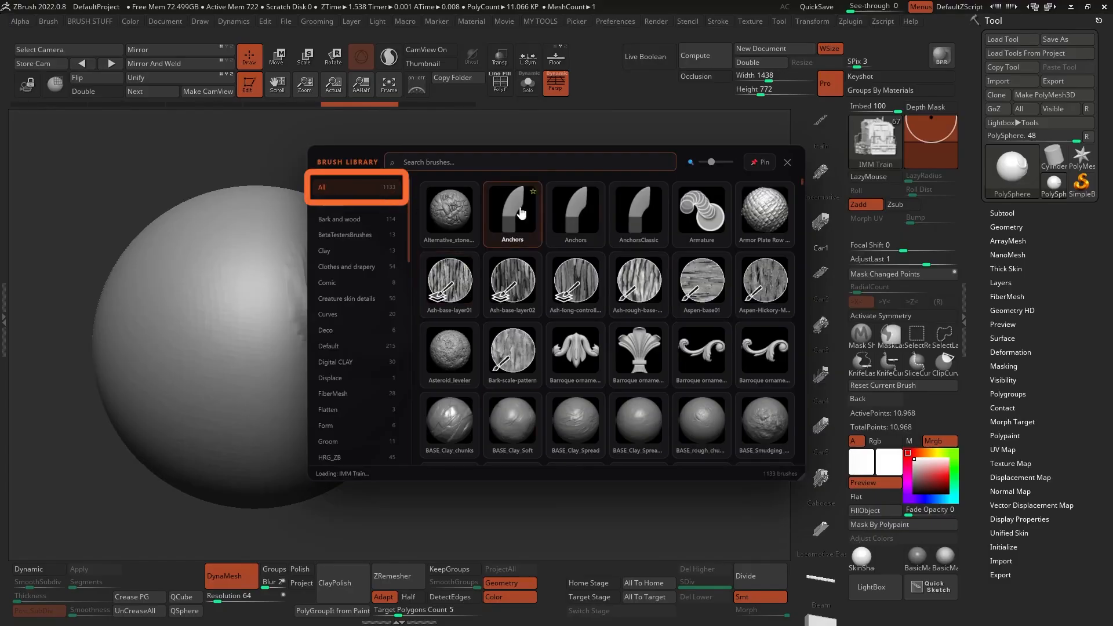
click(513, 165)
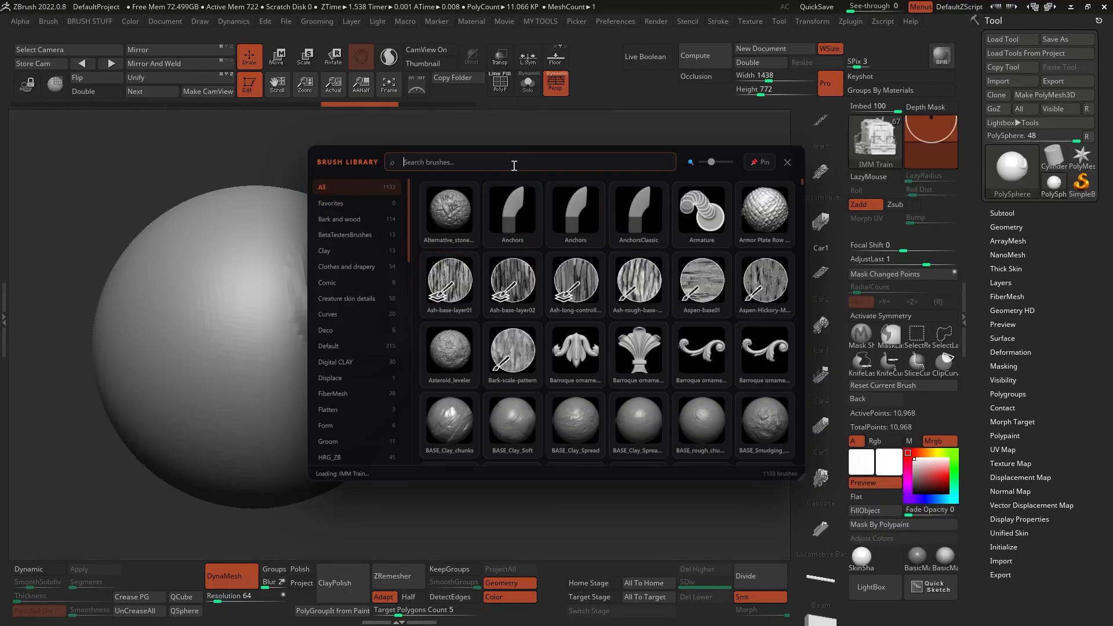
text(cloth)
key(BackSpace)
key(BackSpace)
key(BackSpace)
key(BackSpace)
key(BackSpace)
text(fold)
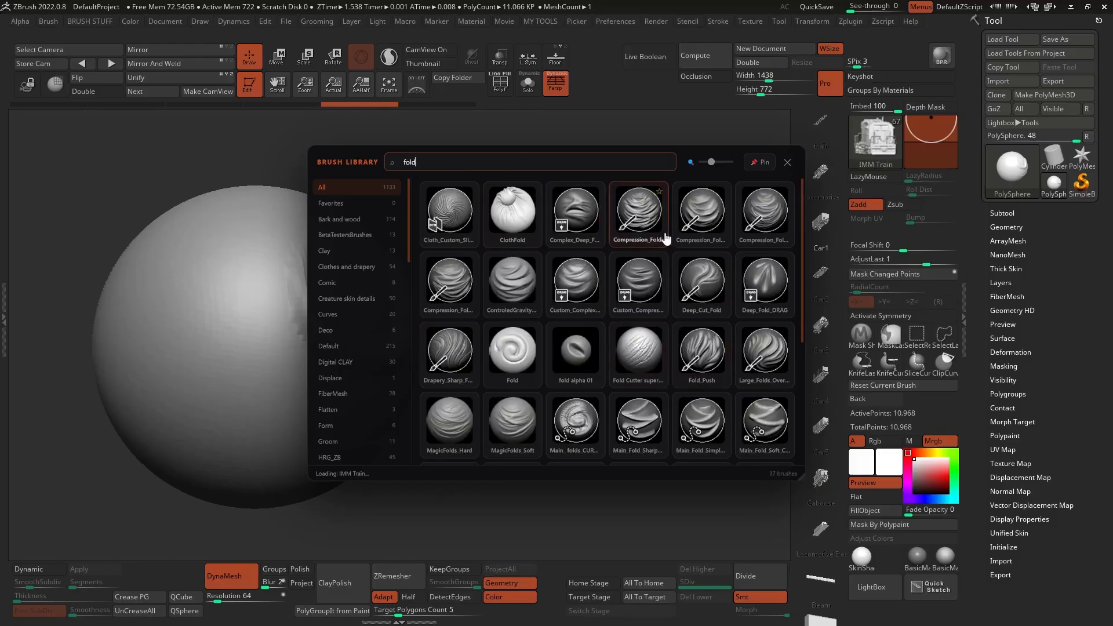
click(634, 230)
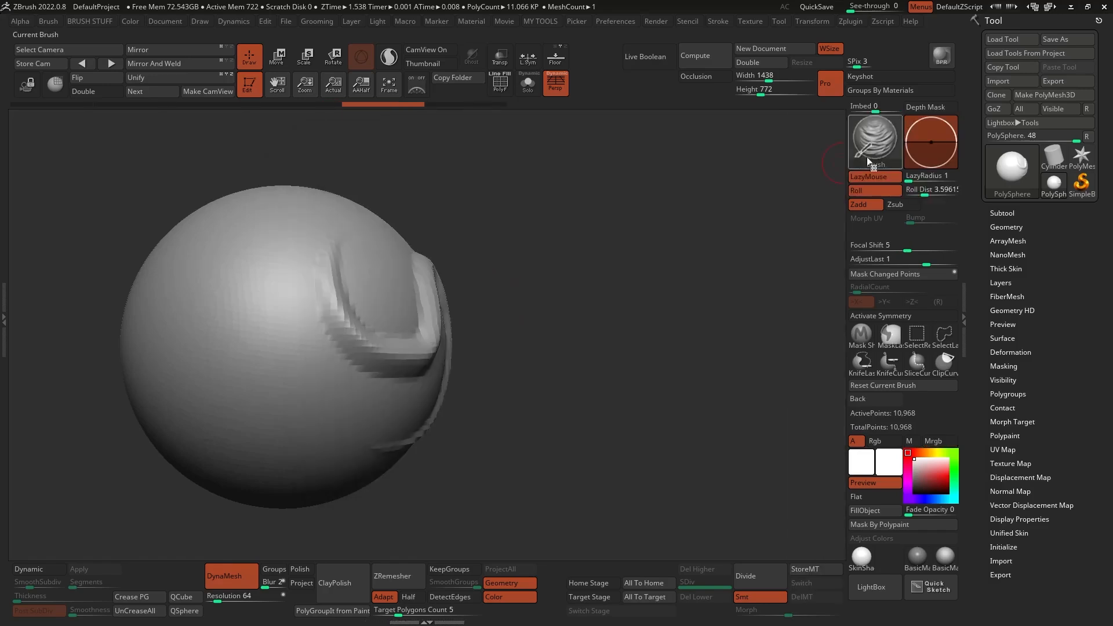
Remesh the sphere with DynaMesh at resolution 320 and sculpt folds on its surface with the Compression_Folds brush
key(space)
drag(308, 249, 316, 249)
click(229, 600)
ctrl+drag(458, 458, 620, 392)
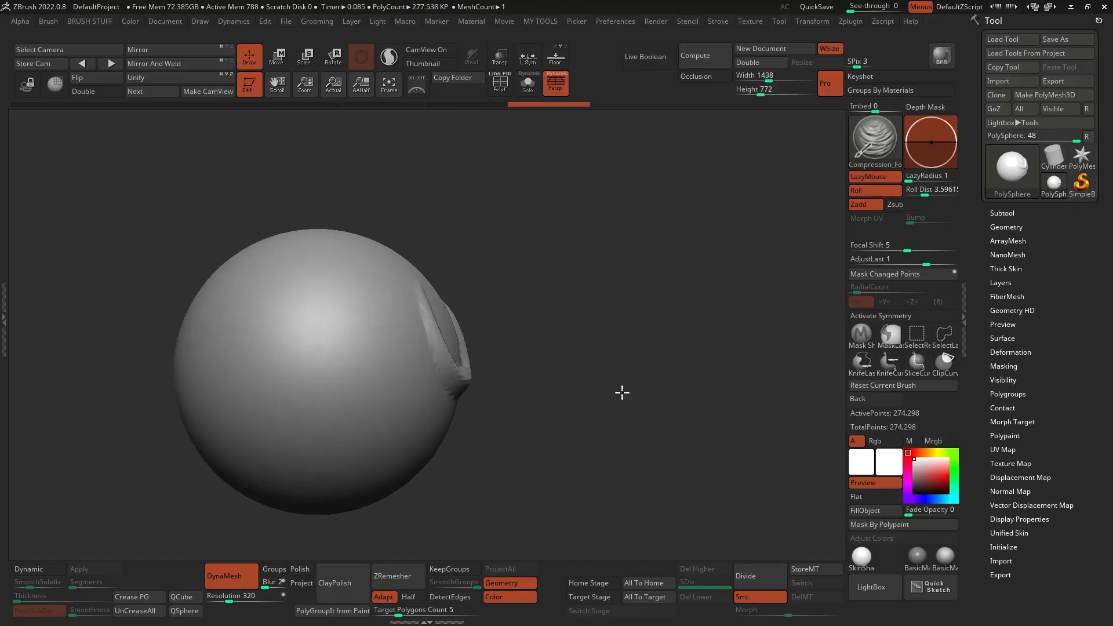
mouse_move(355, 278)
mouse_down()
mouse_move(405, 293)
mouse_move(447, 373)
mouse_move(427, 367)
mouse_move(529, 319)
mouse_move(438, 336)
mouse_up()
drag(515, 331, 502, 305)
Reopen the brush library, clear the "fold" search, and browse the brushes in the Digital CLAY category
key(b)
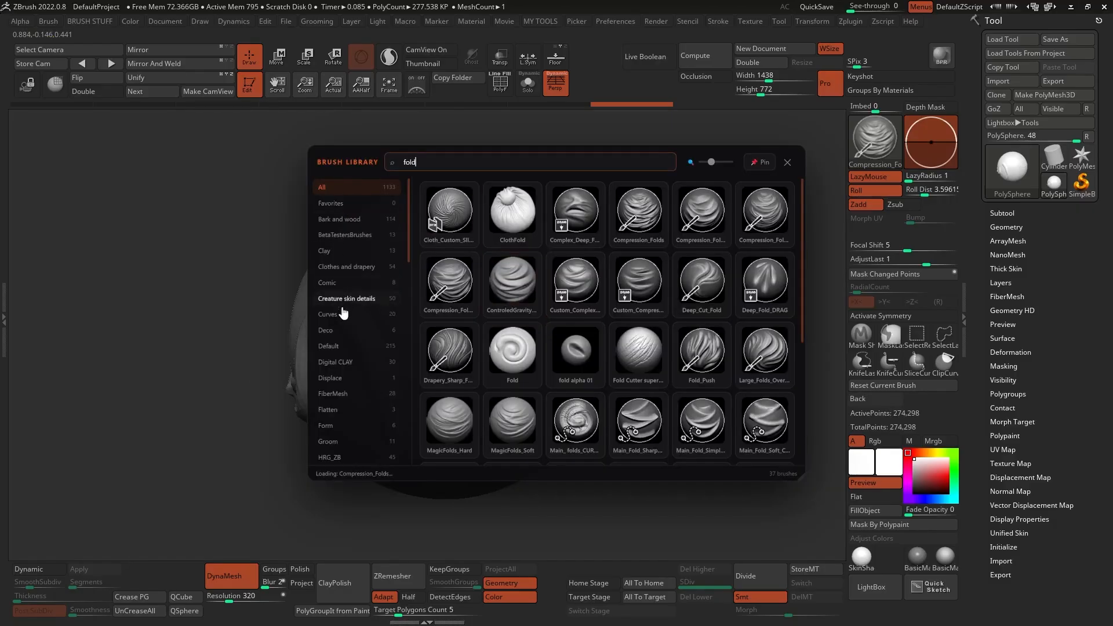
scroll(342, 316, down, 2)
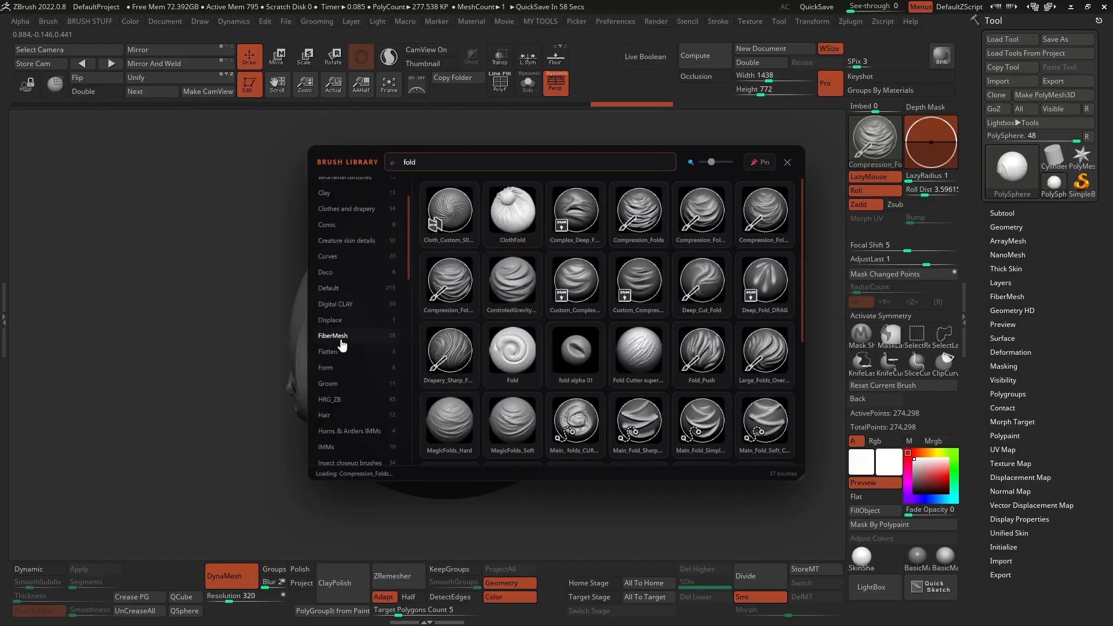
click(340, 312)
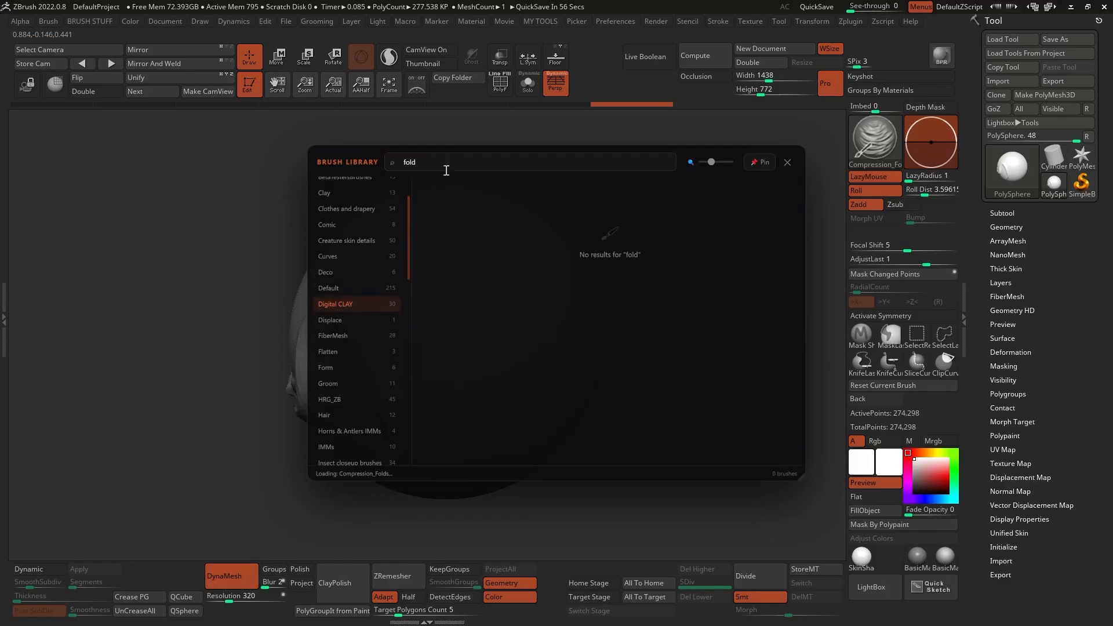
key(BackSpace)
key(BackSpace)
key(BackSpace)
key(BackSpace)
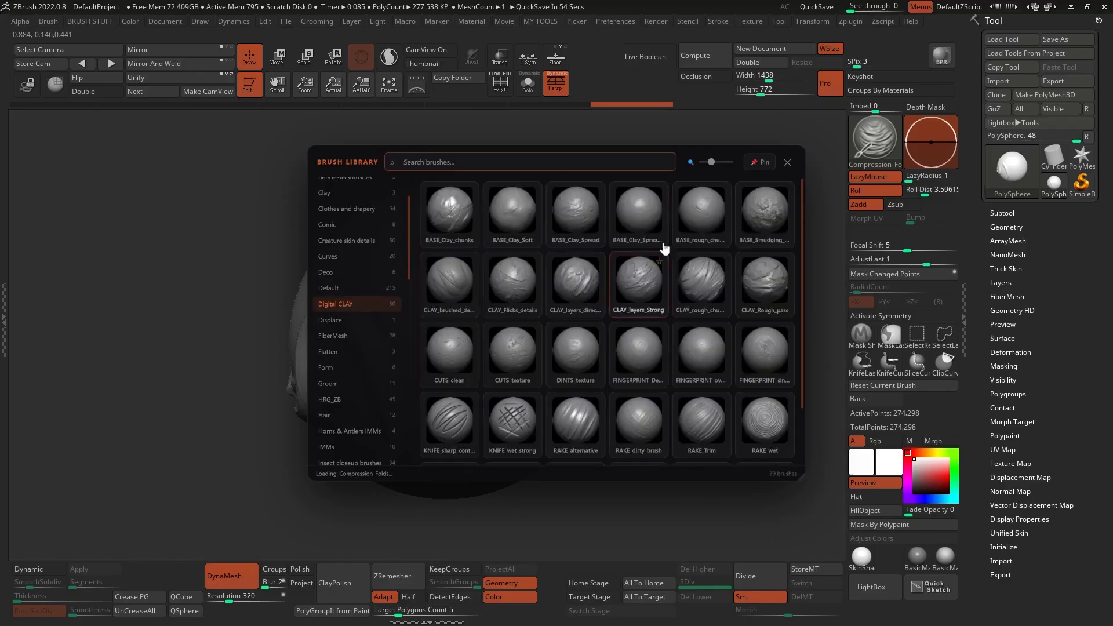
scroll(591, 318, down, 2)
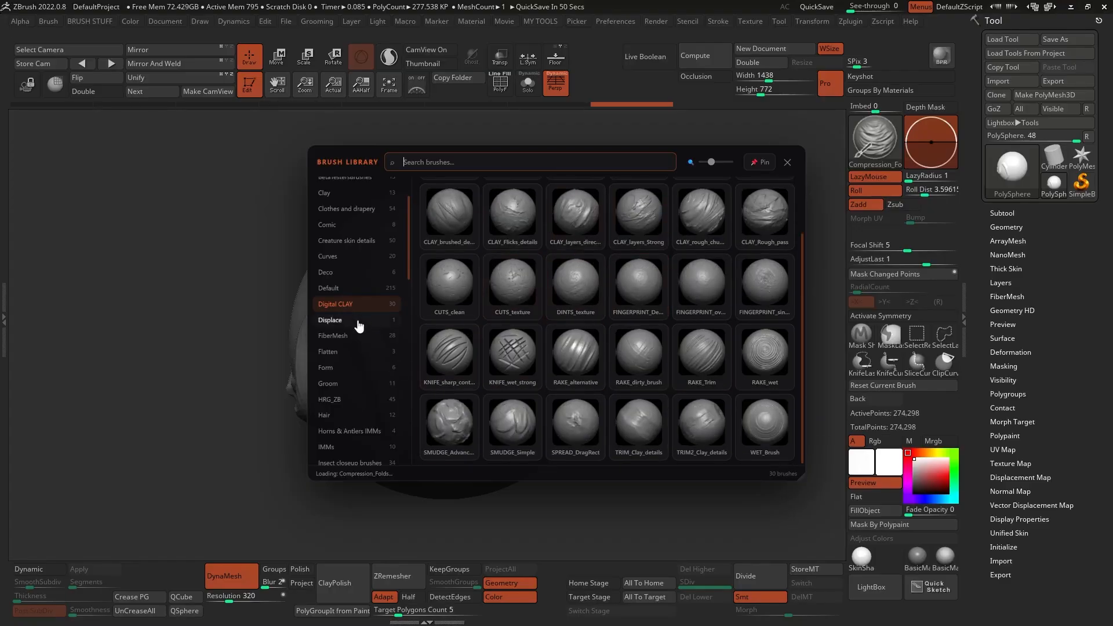
Load ZiBe_Cutter_with_Bumps_wide_Directional from the HRG_ZB category and sculpt its bumpy texture across the sphere's front
scroll(356, 324, down, 2)
click(350, 341)
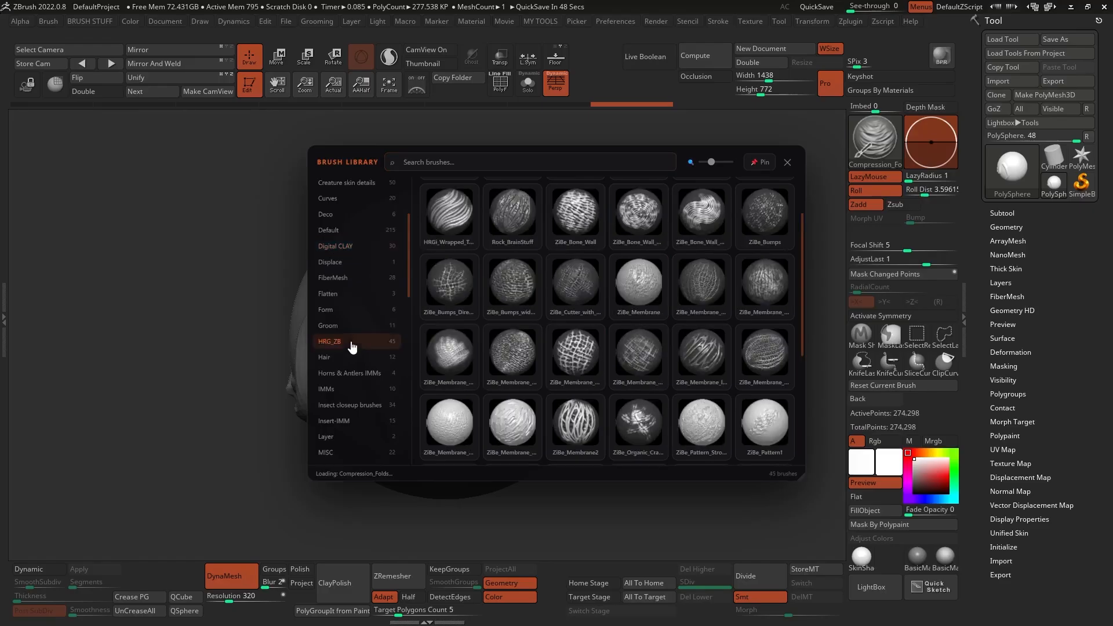
click(580, 291)
mouse_move(400, 232)
mouse_down()
mouse_move(481, 226)
mouse_move(429, 313)
mouse_move(557, 255)
mouse_move(394, 417)
mouse_move(391, 465)
mouse_up()
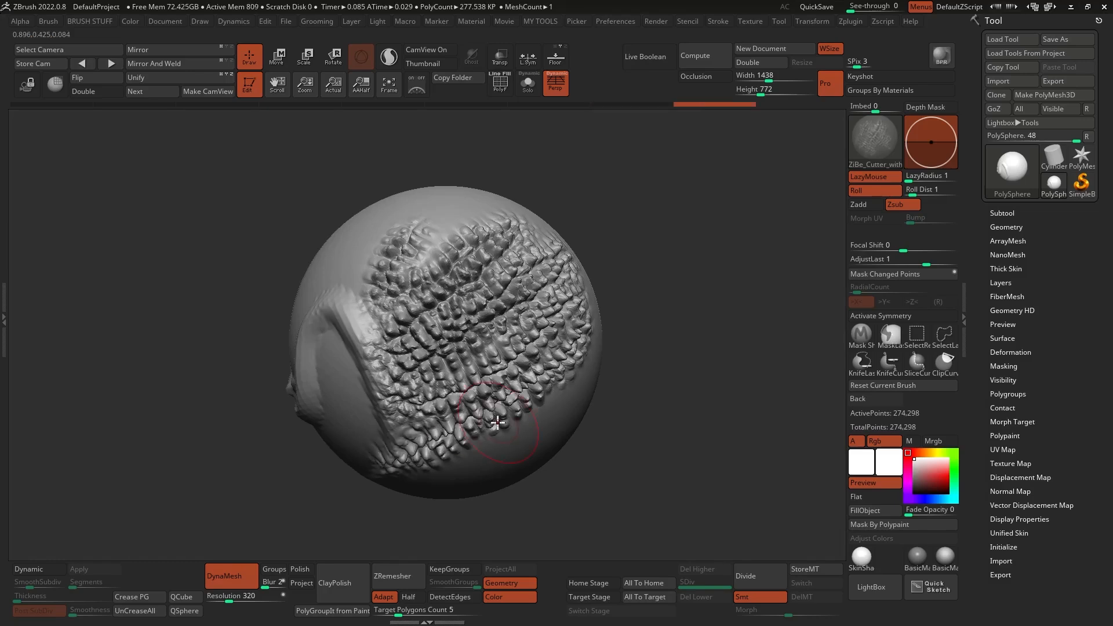
Open the brush library, list all brushes, search for "hol", and load the Hollowing-tree-long-strong brush
key(b)
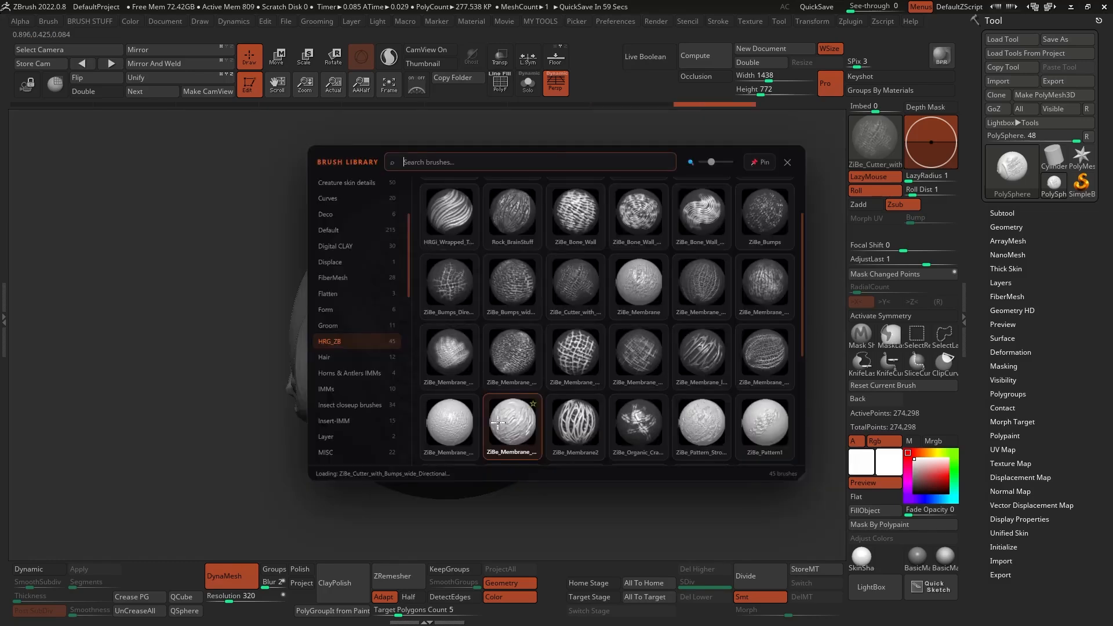
scroll(354, 325, up, 4)
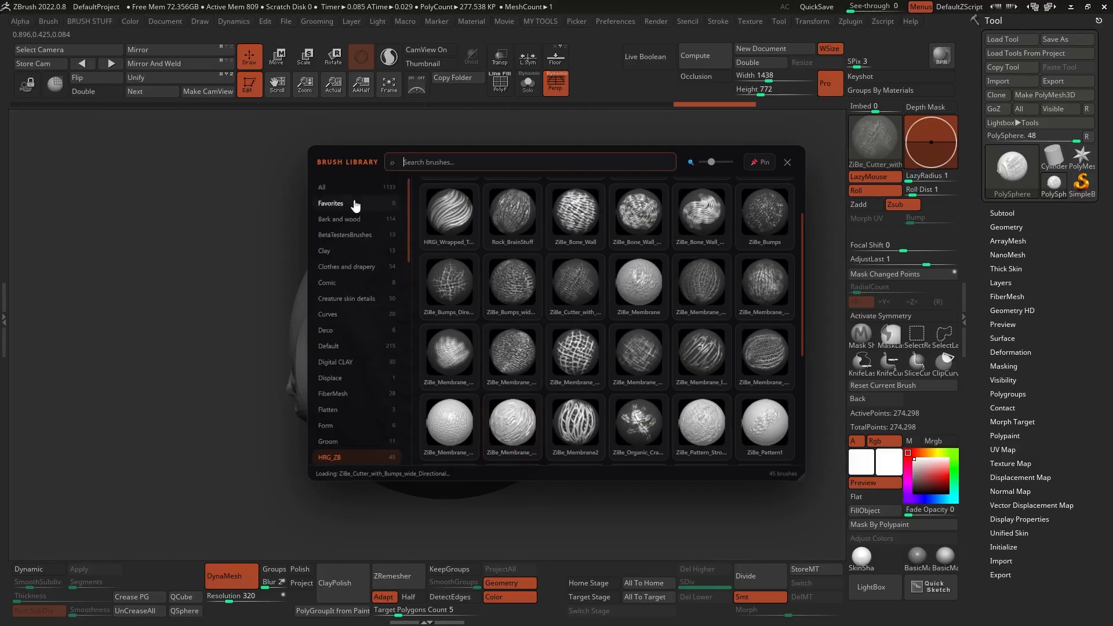
click(348, 188)
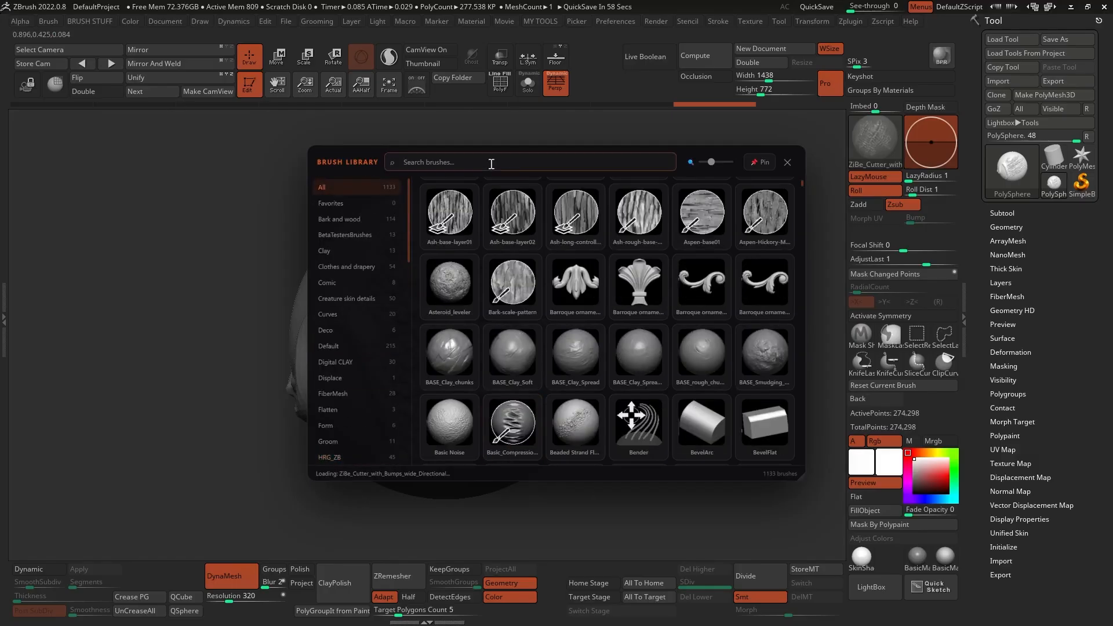
text(hol)
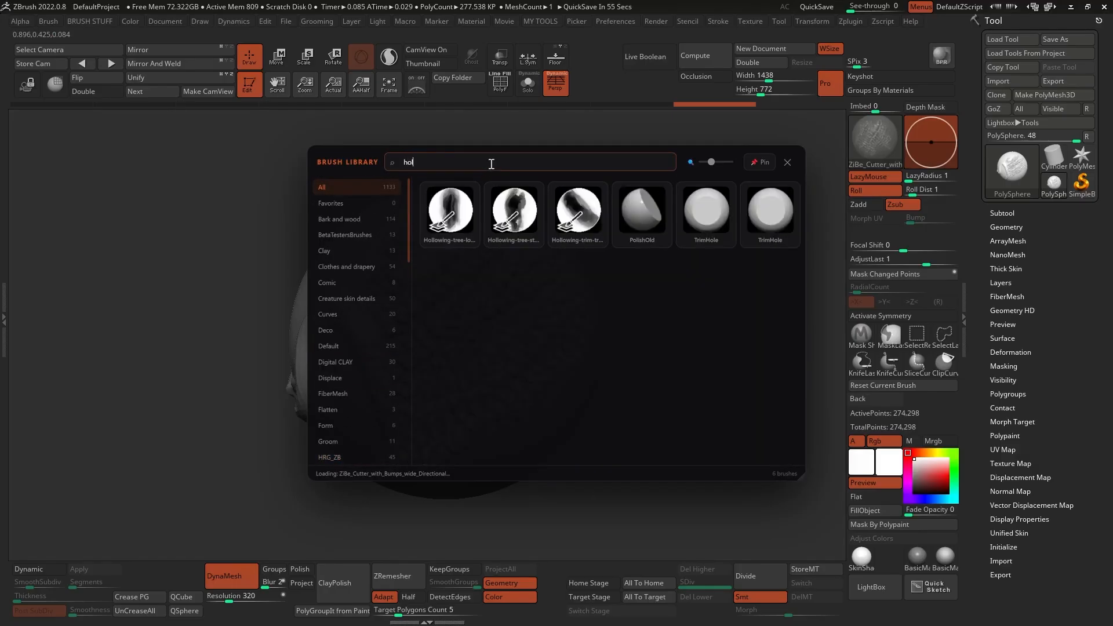
click(462, 210)
Carve hollows into the textured sphere with the Hollowing-tree-long-strong brush and inspect them from other angles
drag(556, 302, 603, 336)
mouse_move(415, 297)
mouse_down()
mouse_move(436, 293)
mouse_move(401, 350)
mouse_move(406, 324)
mouse_move(377, 339)
mouse_move(386, 374)
mouse_move(417, 325)
mouse_move(426, 343)
mouse_move(409, 368)
mouse_move(401, 347)
mouse_move(416, 329)
mouse_move(398, 334)
mouse_move(384, 361)
mouse_move(405, 339)
mouse_up()
mouse_move(432, 314)
right_down()
mouse_move(416, 293)
mouse_move(410, 218)
right_up()
mouse_move(422, 323)
right_down()
mouse_move(427, 367)
mouse_move(565, 314)
right_up()
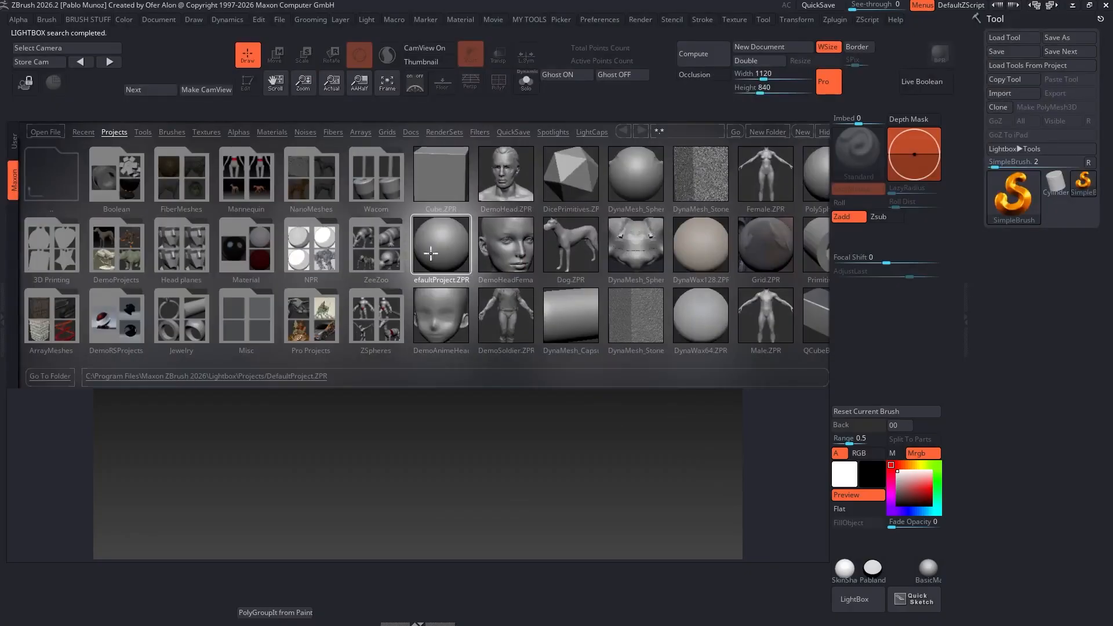
Switch to ZBrush 2026.2 and open the DefaultProject sphere, framing it smaller in the view
double_click(432, 255)
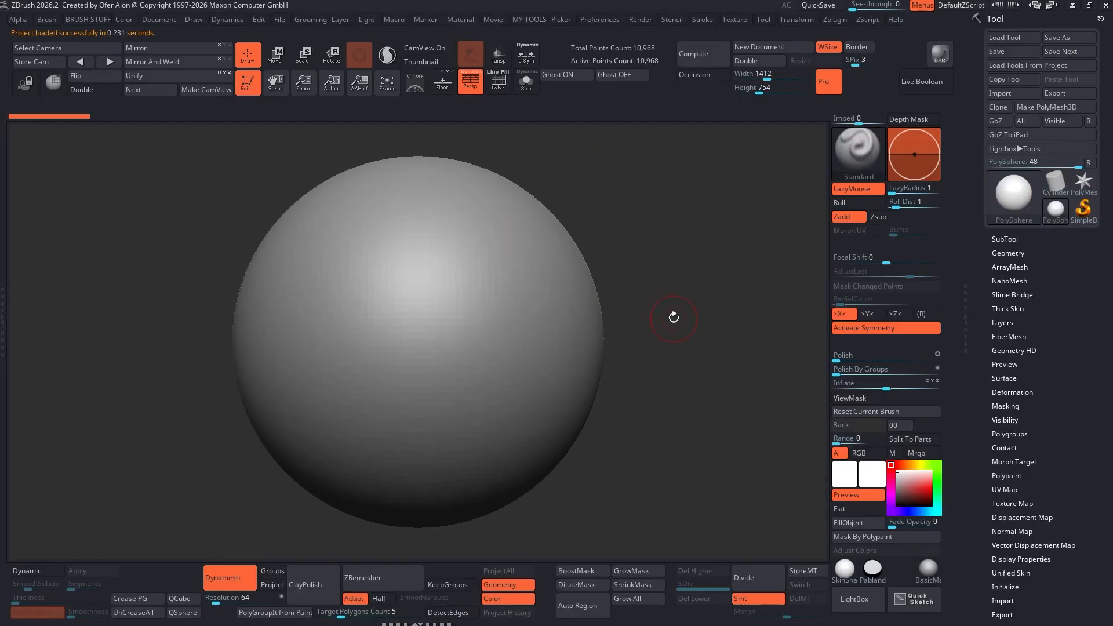
ctrl+right_drag(673, 318, 666, 297)
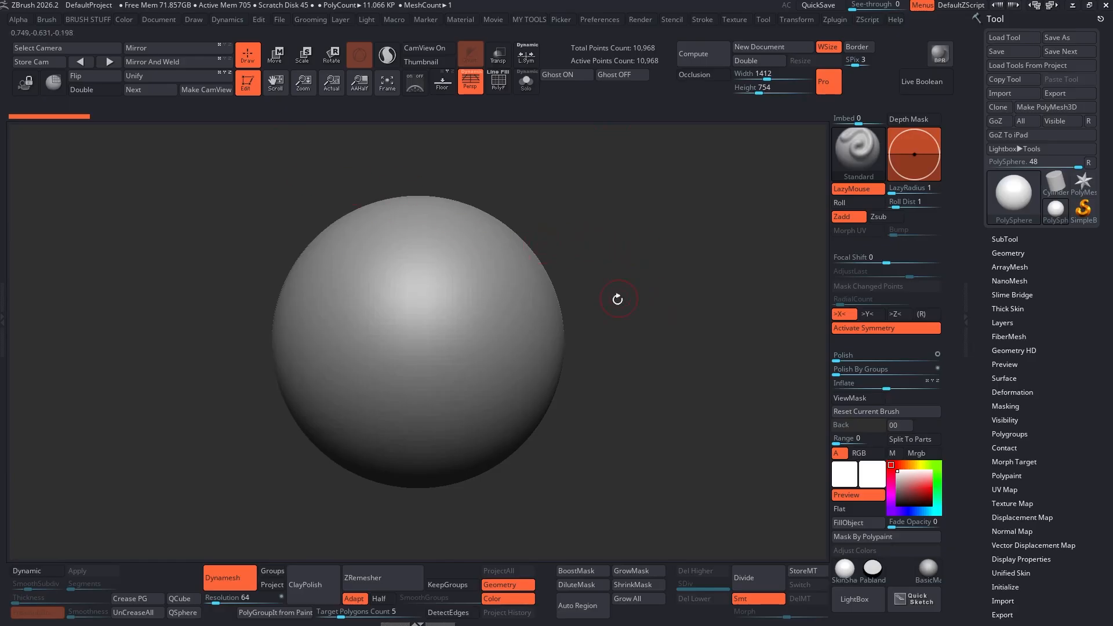
alt+drag(663, 254, 599, 277)
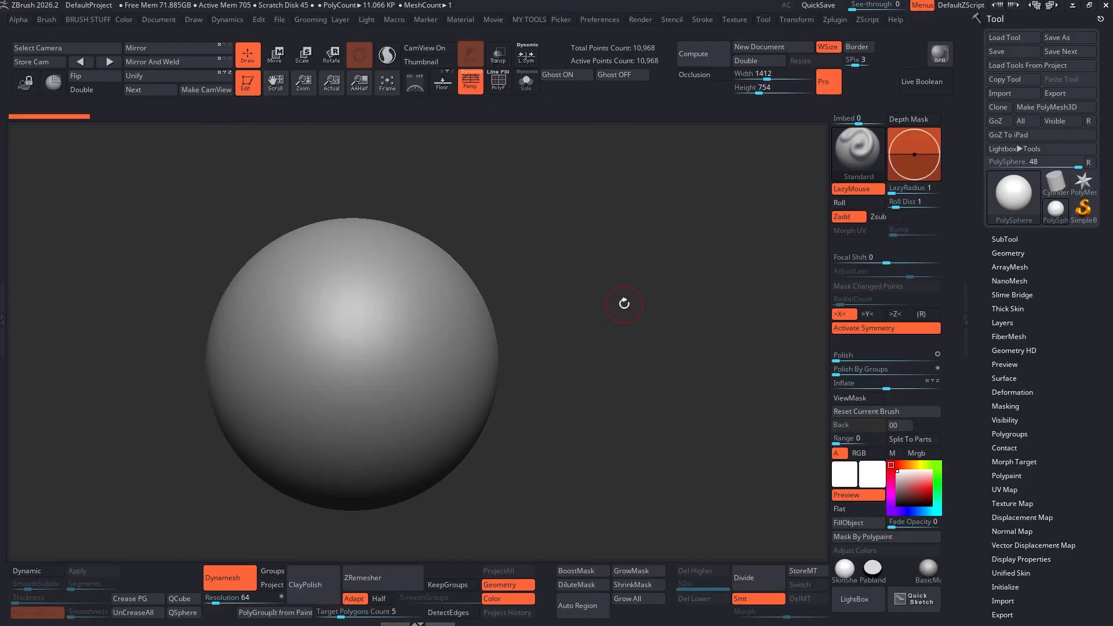
Search the brush library for "hol", load the Hollowing-tree-long-strong brush, and undo a test stroke on the sphere
text(bhol)
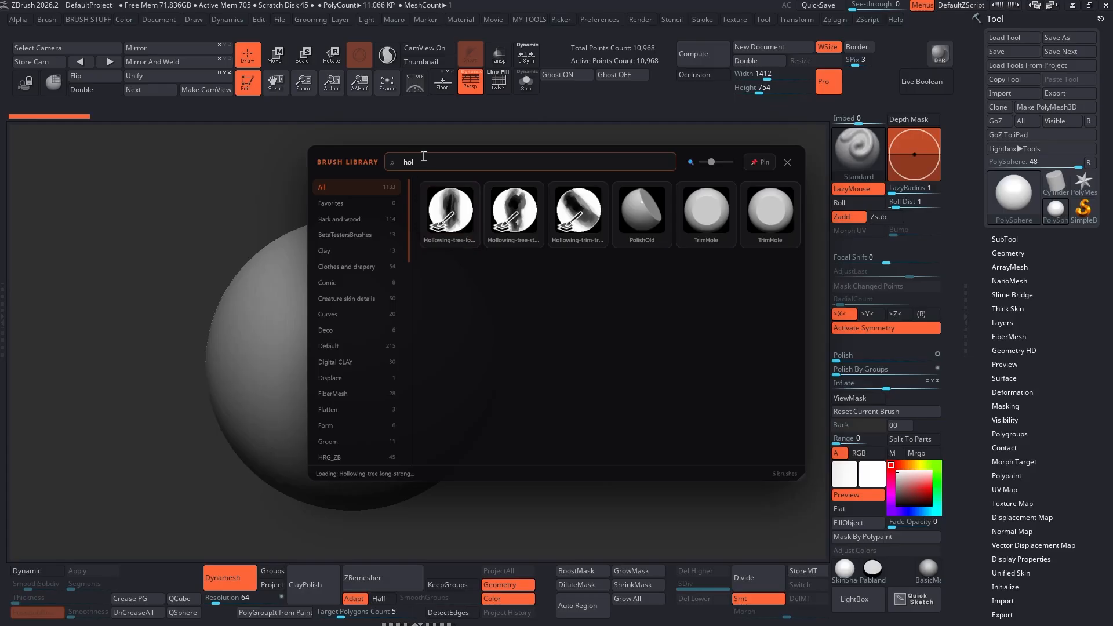
click(463, 208)
key(space)
mouse_move(398, 330)
mouse_down()
mouse_move(376, 342)
mouse_move(396, 326)
mouse_up()
key(ctrl+z)
Remesh the sphere with DynaMesh at resolution 256 and carve a diagonal hollow into its front
click(232, 599)
text(256)
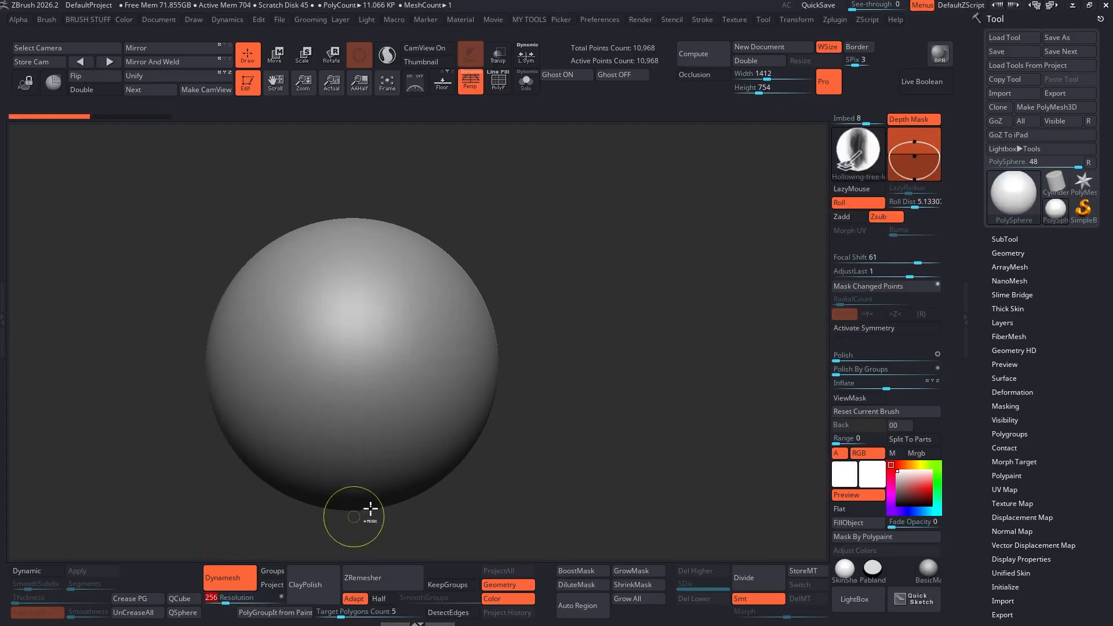
key(Return)
ctrl+drag(646, 362, 646, 391)
mouse_move(414, 317)
mouse_down()
mouse_move(373, 368)
mouse_move(382, 354)
mouse_up()
mouse_move(406, 324)
mouse_down()
mouse_move(382, 355)
mouse_move(392, 350)
mouse_up()
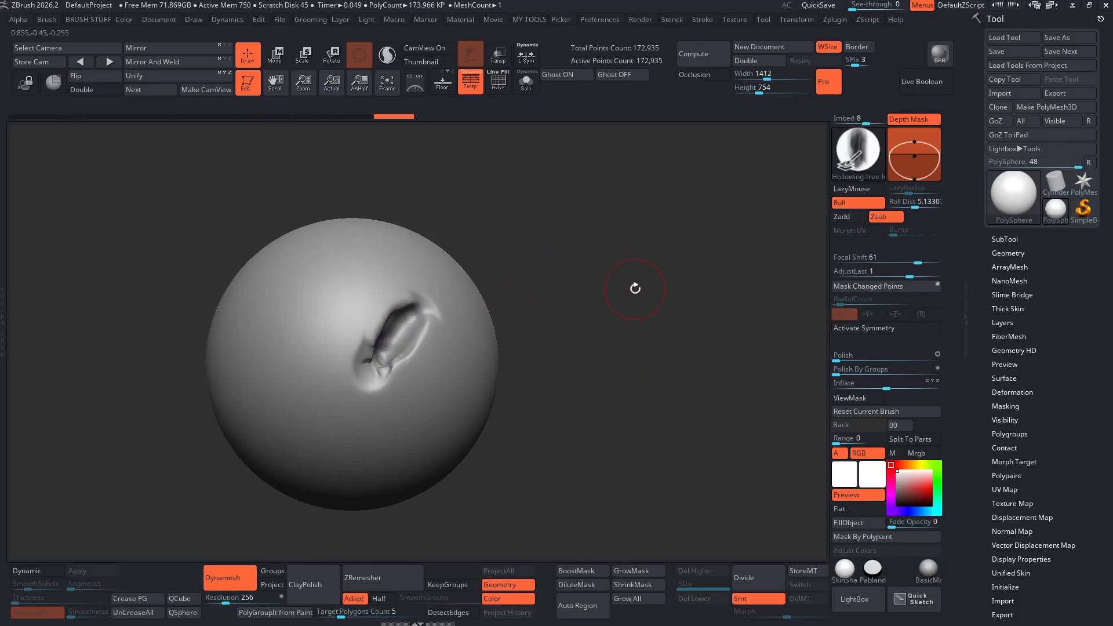
Reopen the brush library, clear the "hol" search, and load the Continuos scales maker brush from all brushes
key(b)
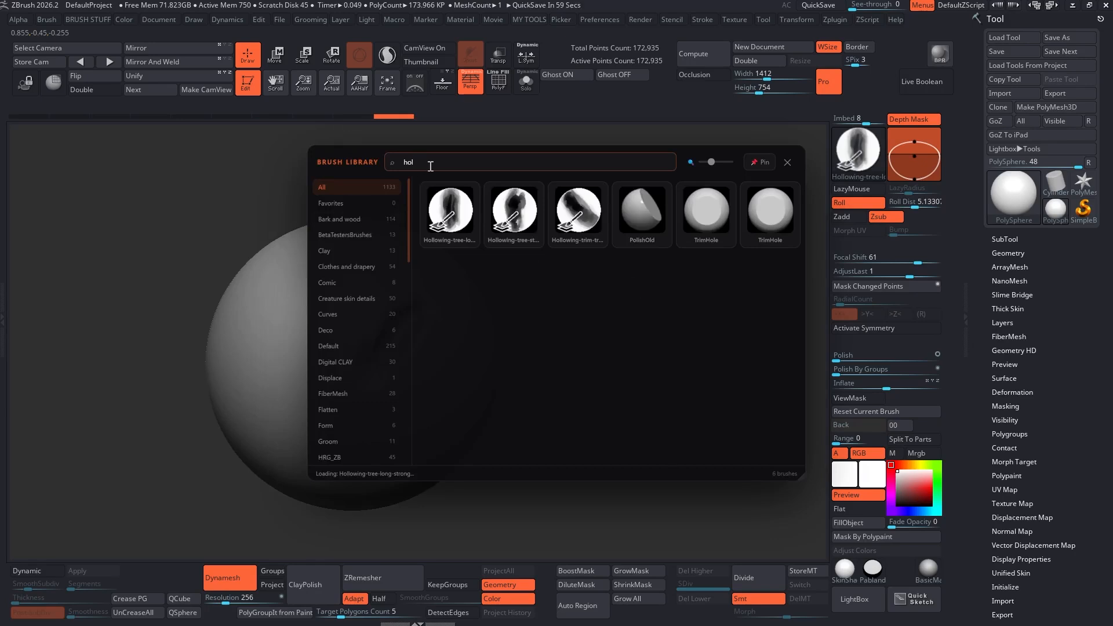
key(BackSpace)
key(BackSpace)
key(BackSpace)
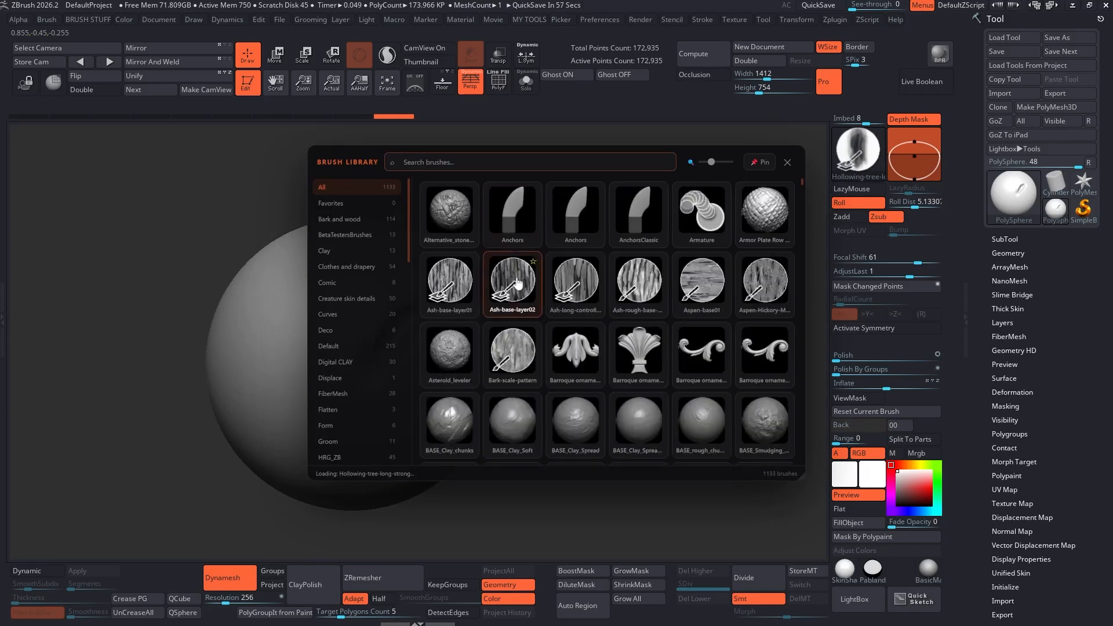
scroll(552, 313, down, 15)
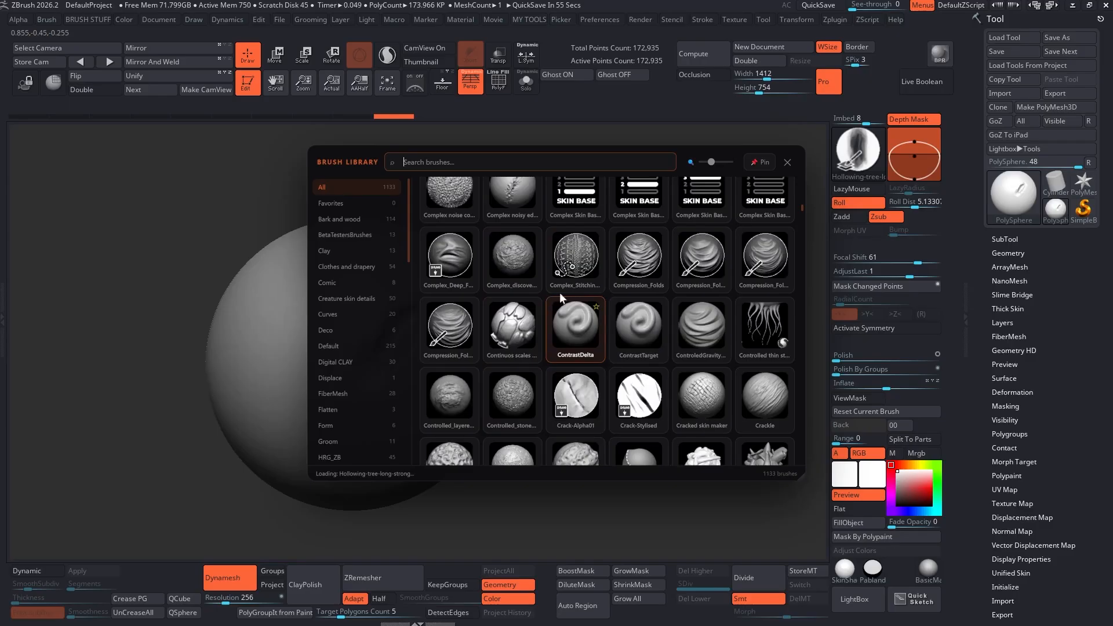
click(519, 334)
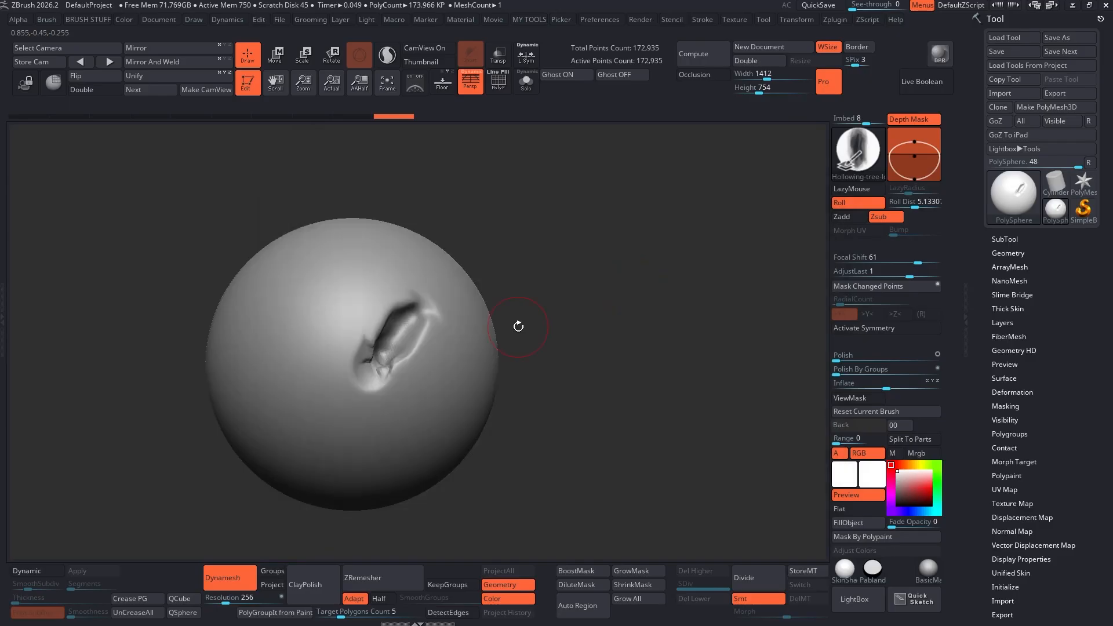
Sculpt several long, roughly vertical strokes of scales beside the hollow with the Continuos scales maker brush
mouse_move(350, 248)
mouse_down()
mouse_move(303, 385)
mouse_move(275, 426)
mouse_up()
mouse_move(304, 253)
mouse_down()
mouse_move(251, 330)
mouse_move(222, 414)
mouse_up()
drag(296, 280, 244, 424)
drag(361, 260, 310, 447)
drag(383, 270, 343, 449)
drag(539, 320, 522, 312)
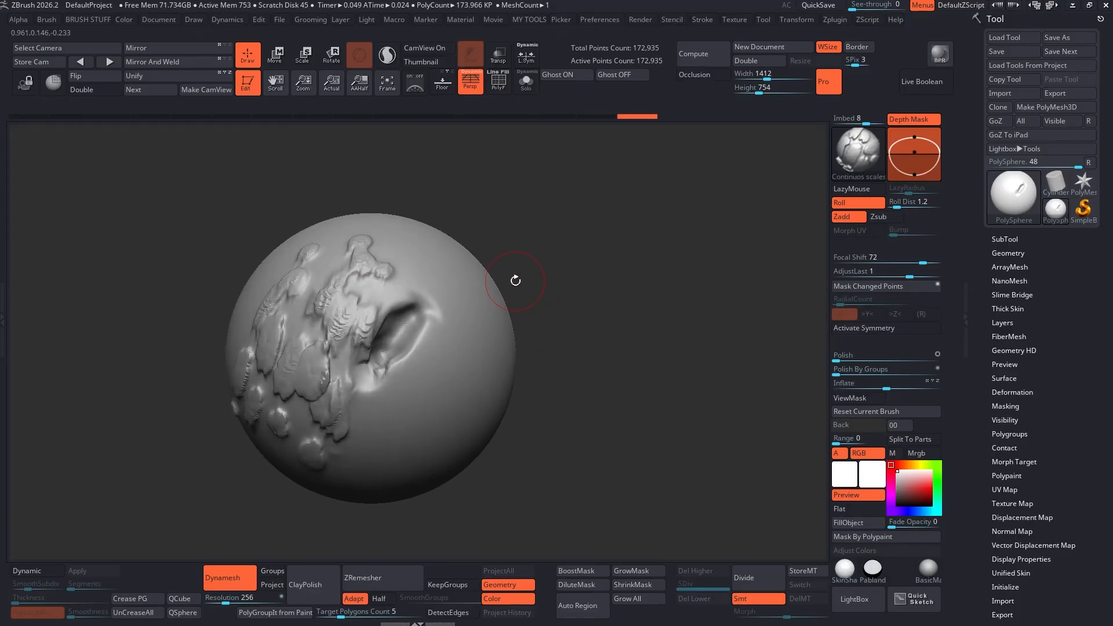
key(b)
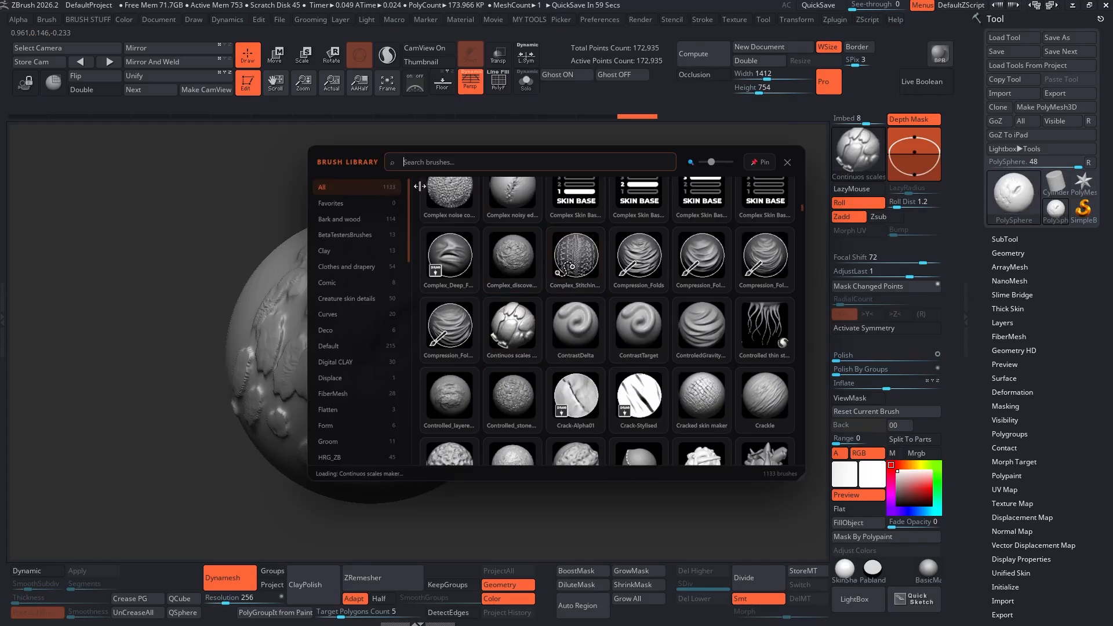
click(787, 162)
drag(667, 256, 664, 251)
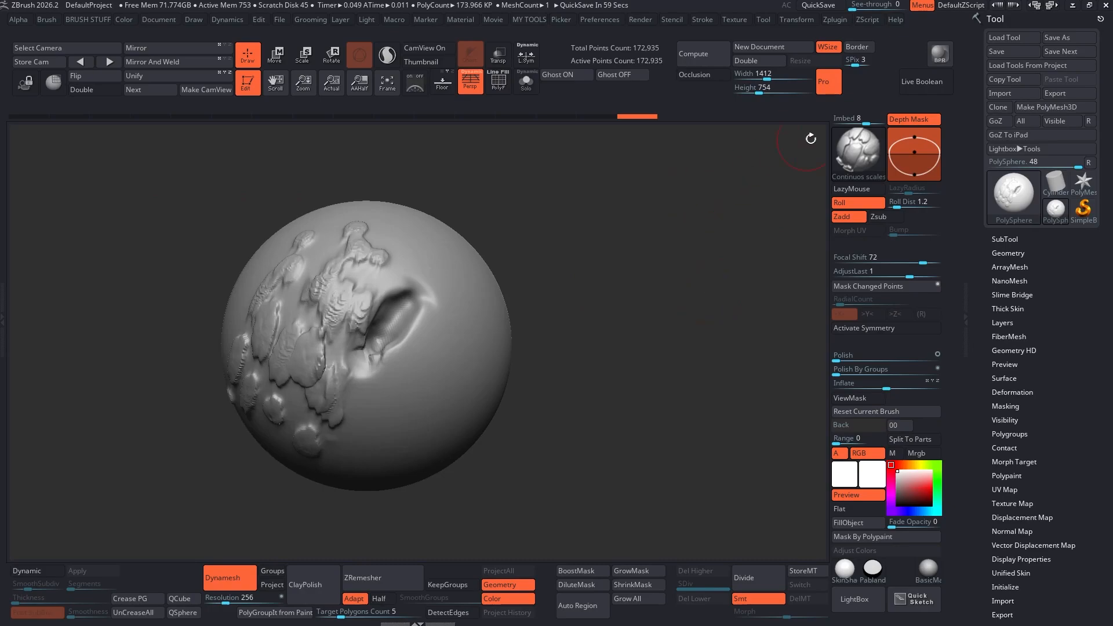
Switch from ZBrush to RadialZ's Pop Up Library page and re-sync the brush library
click(1072, 6)
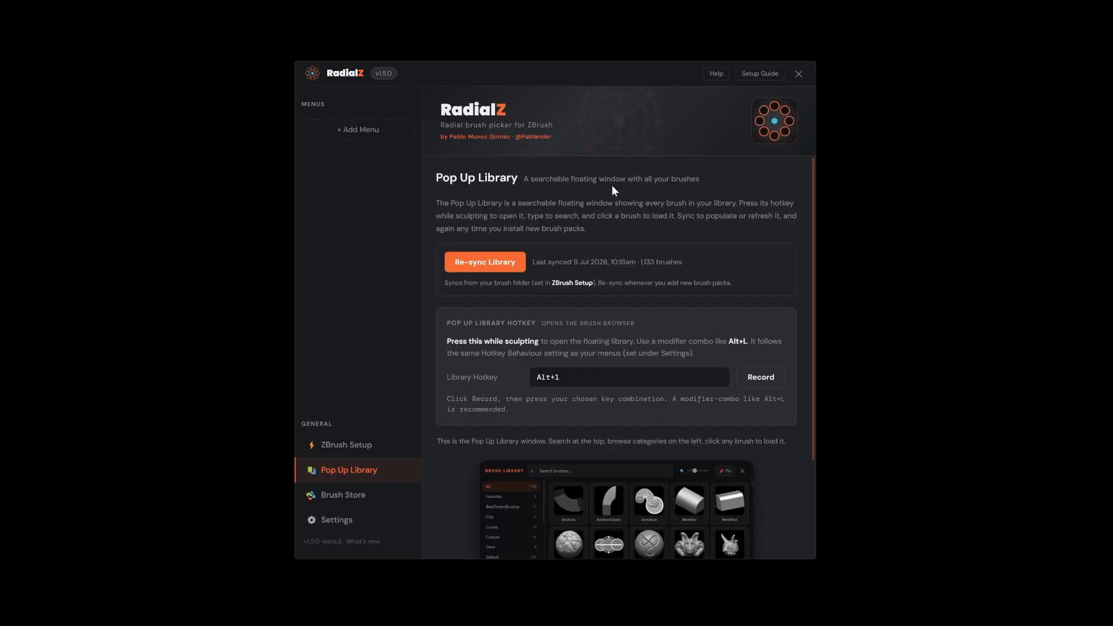
click(502, 263)
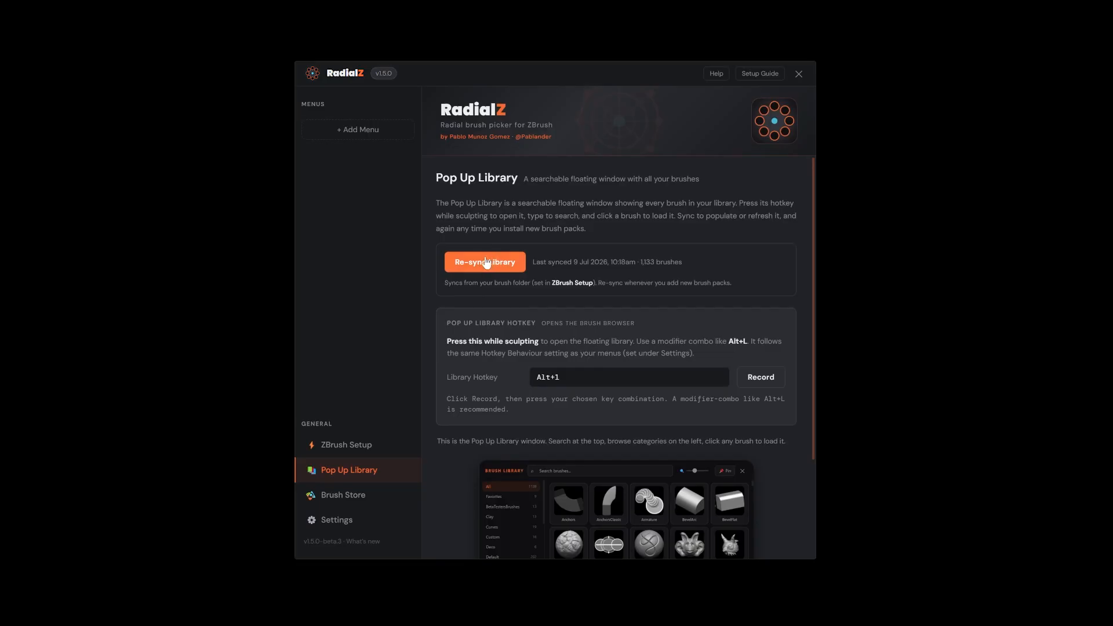